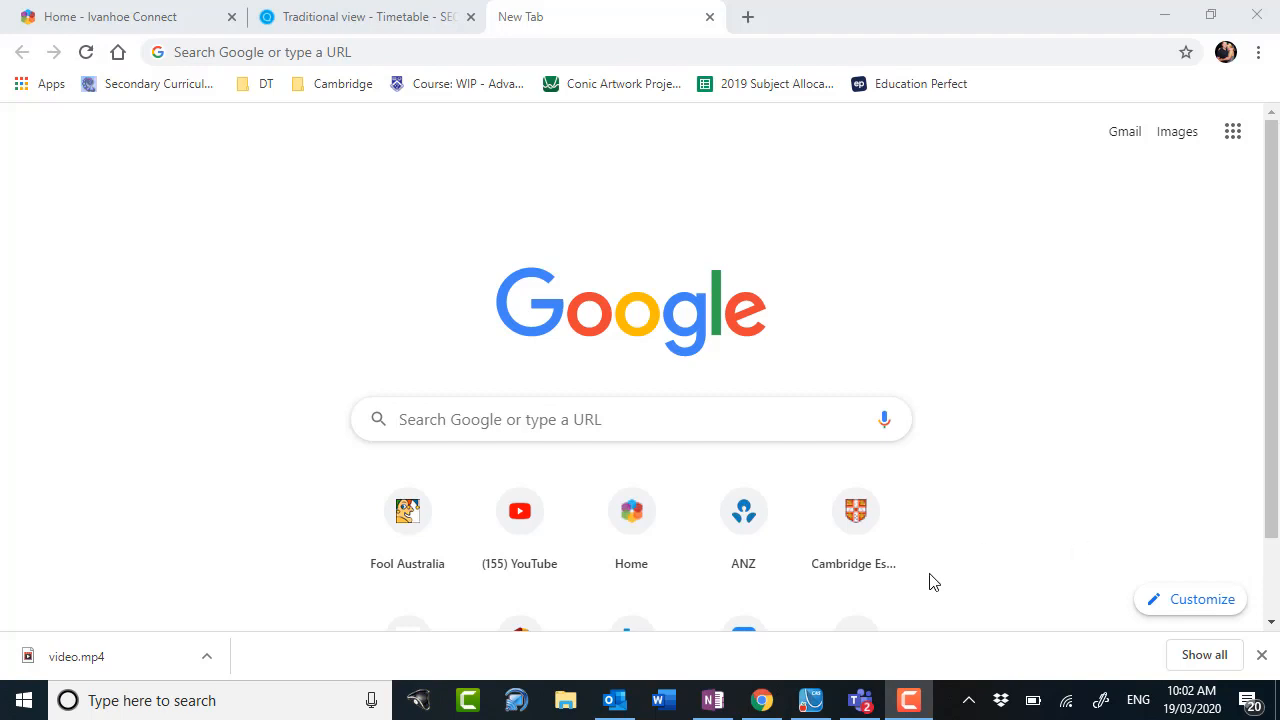
- Go to office.com and open the Class Notebook app
mouse_move(712, 708)
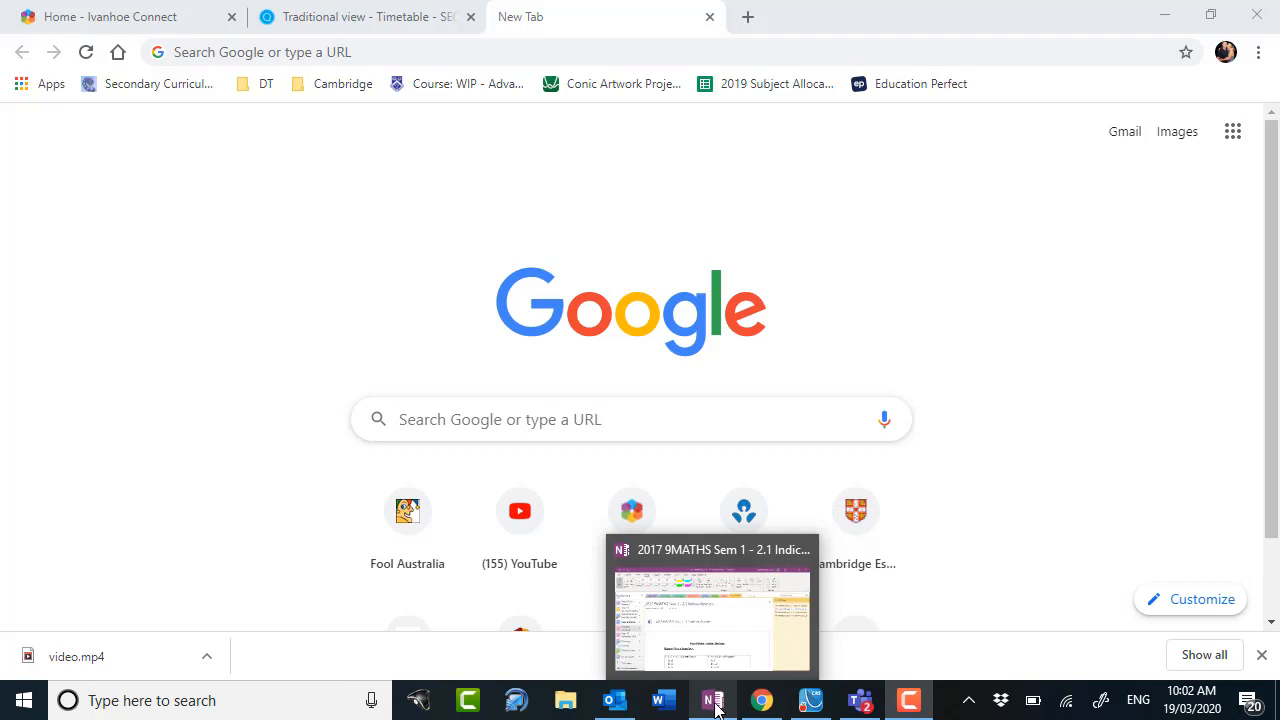
mouse_move(866, 706)
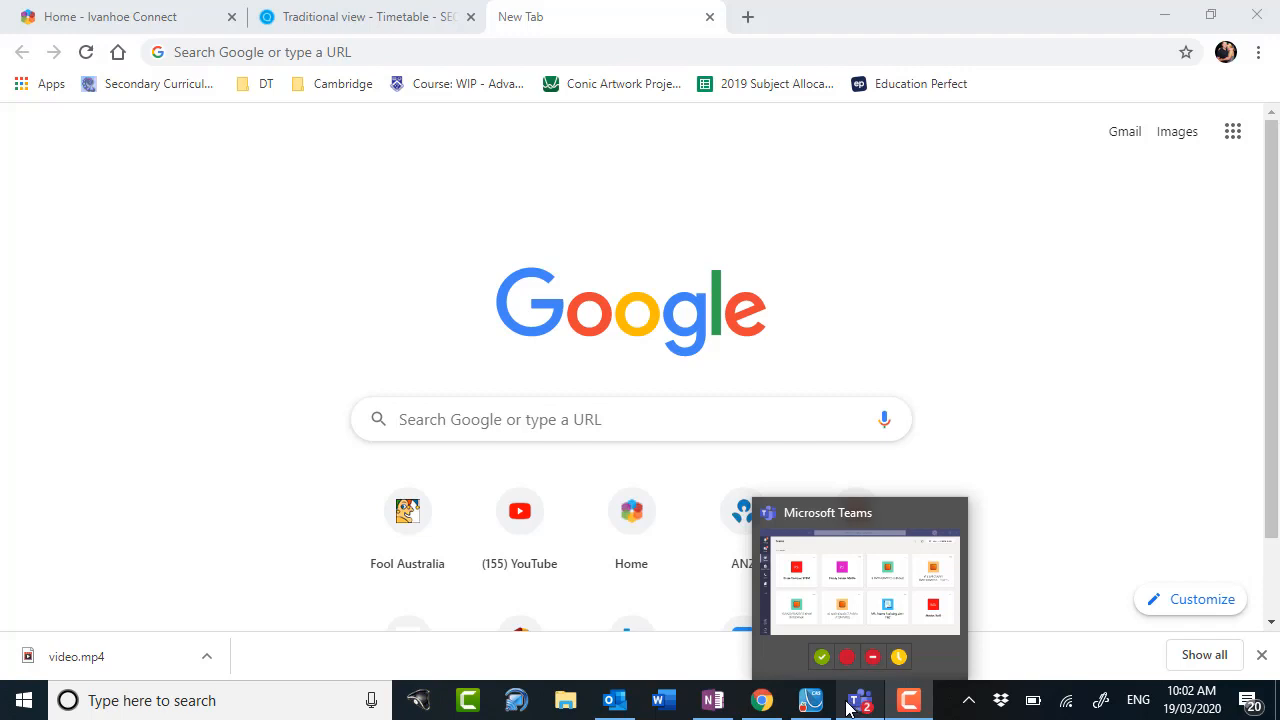
left_click(382, 53)
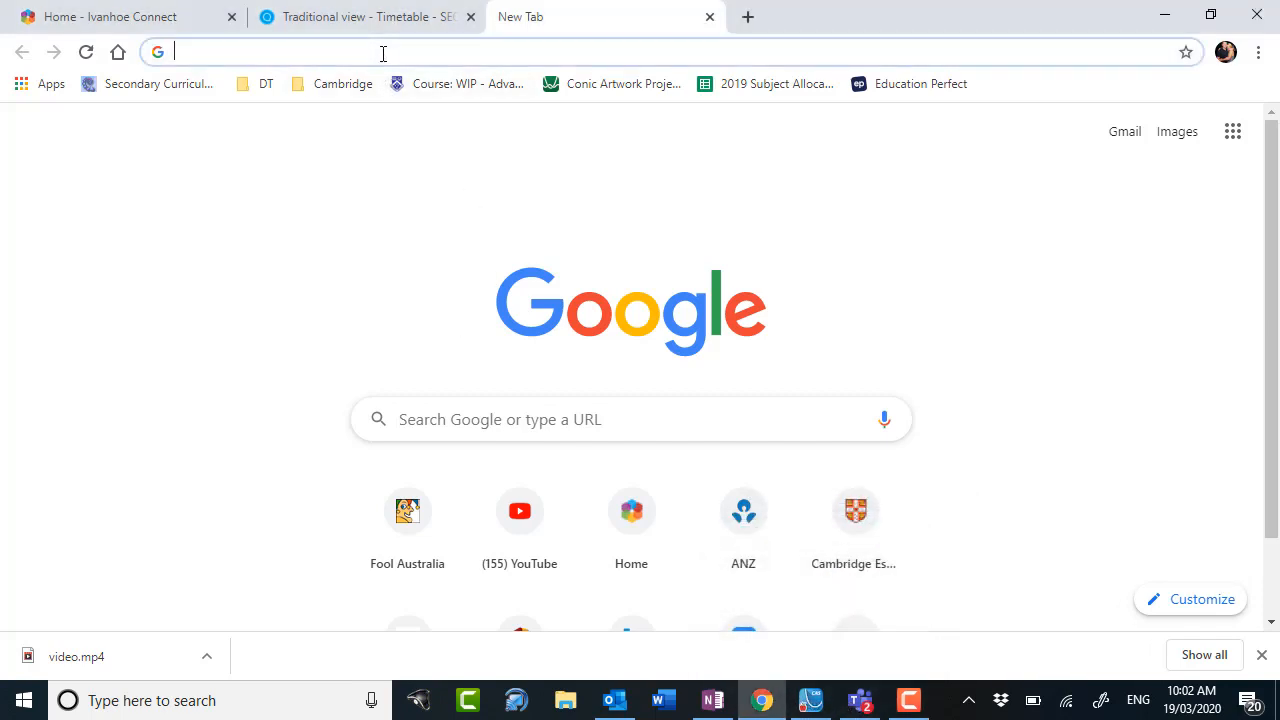
type("office.com")
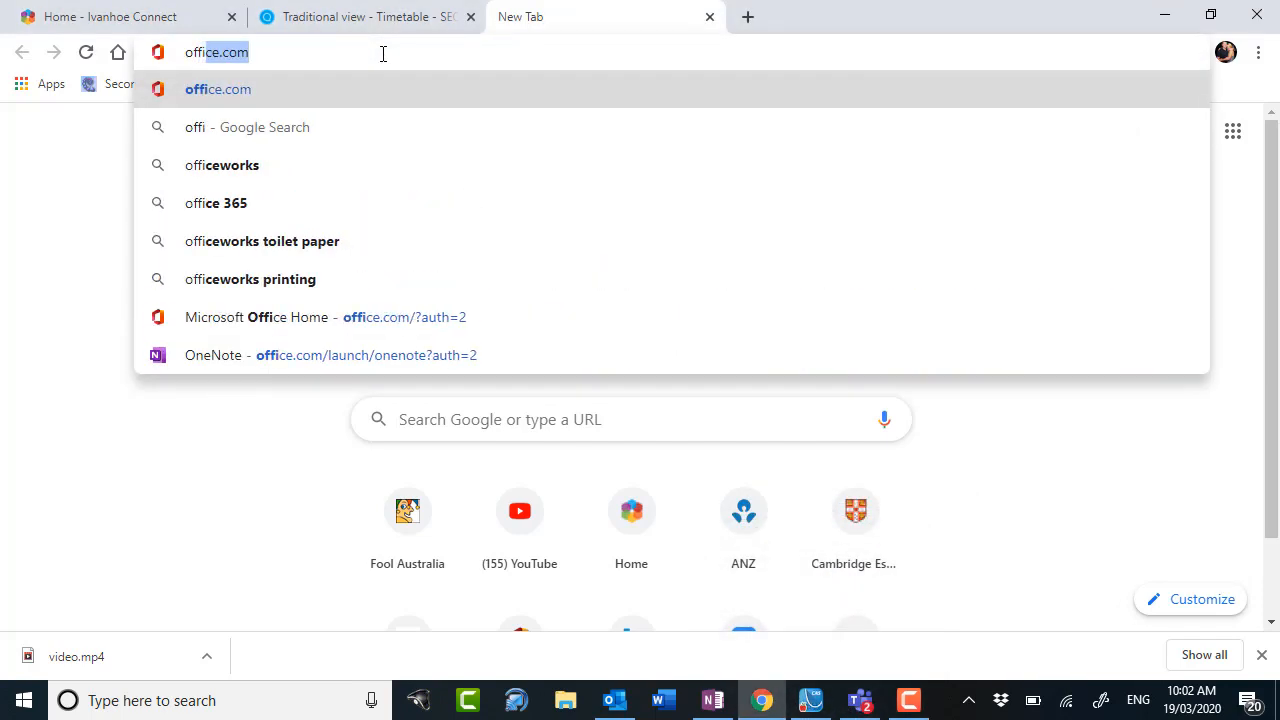
key("Return")
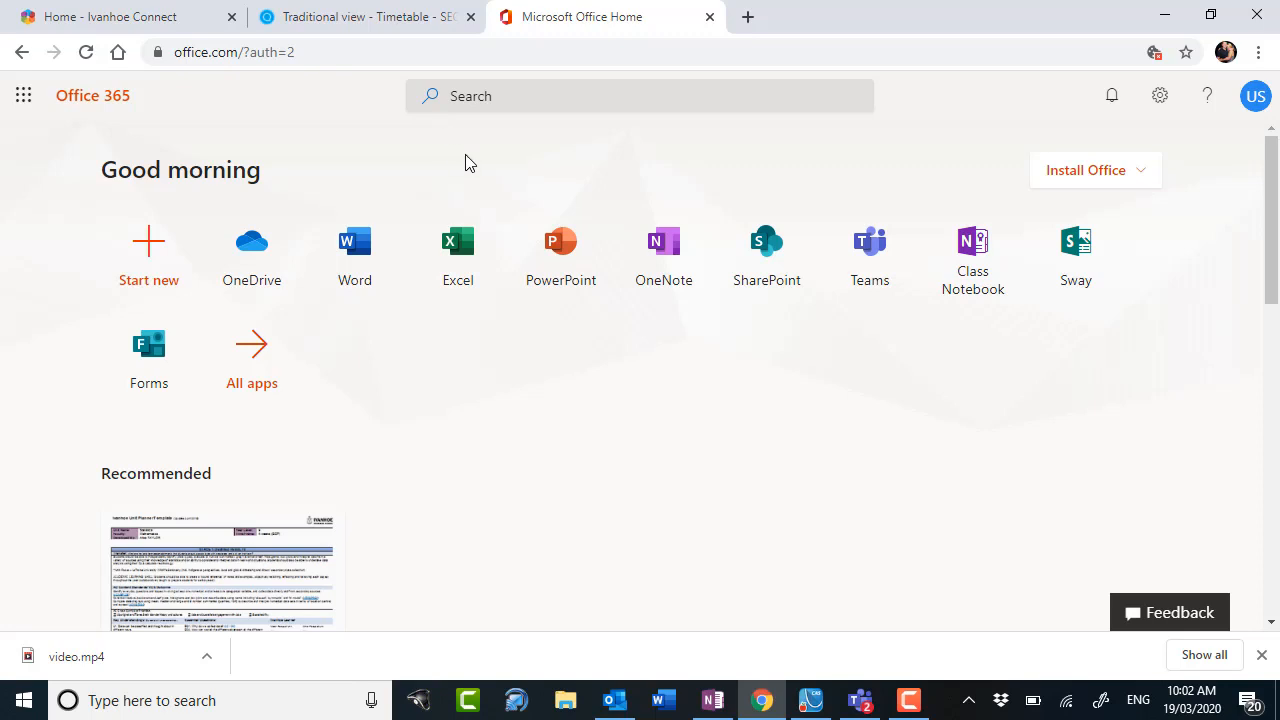
left_click(976, 268)
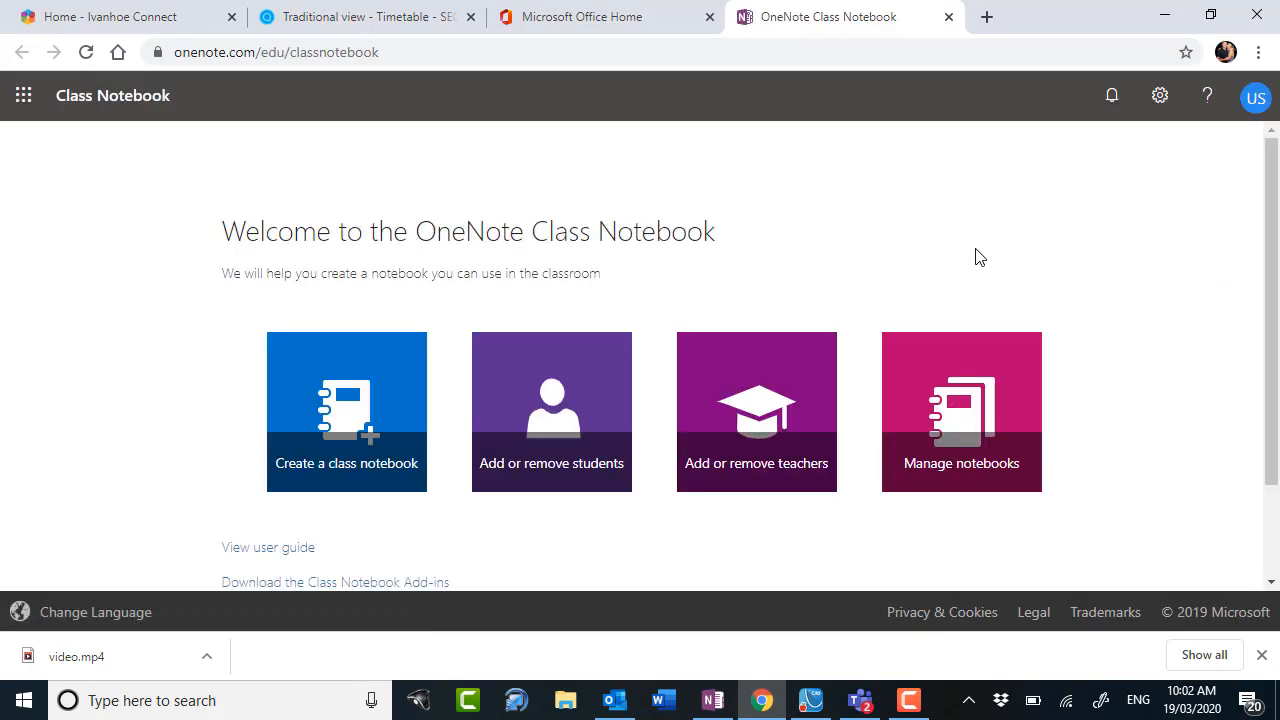
- Start creating a class notebook and name it 8F Maths
left_click(345, 468)
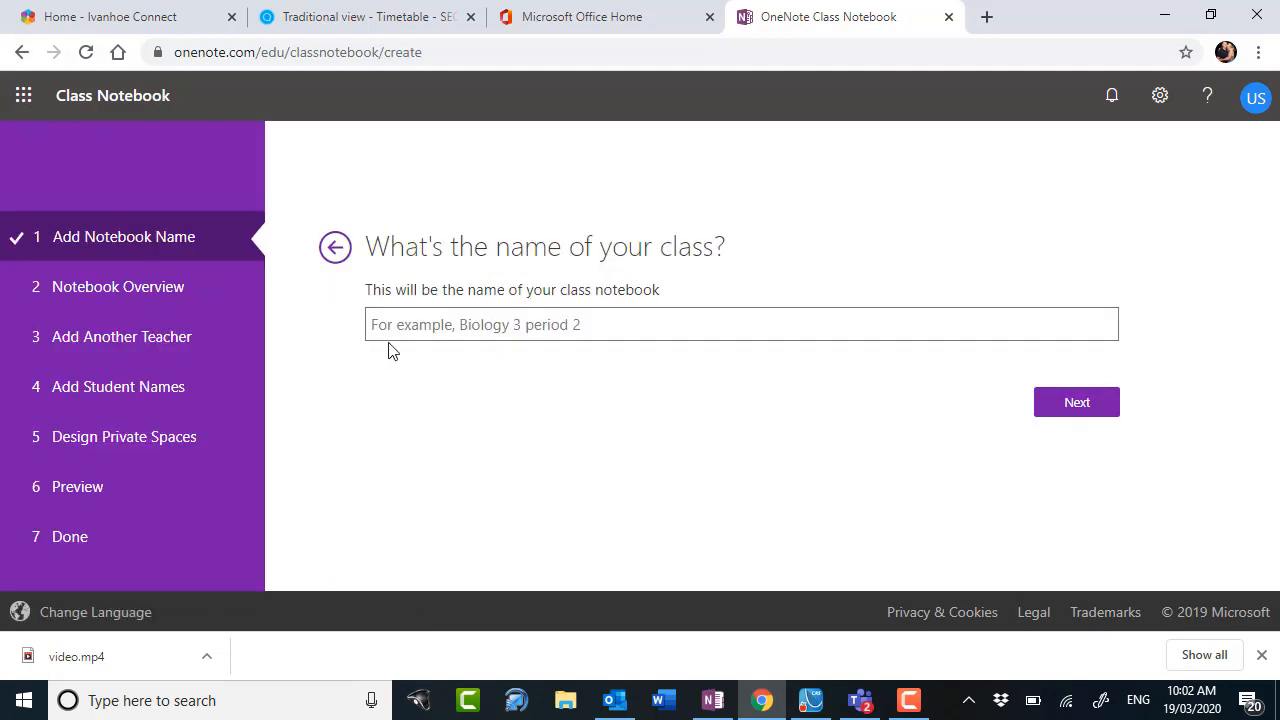
left_click(428, 318)
type("8 Ma")
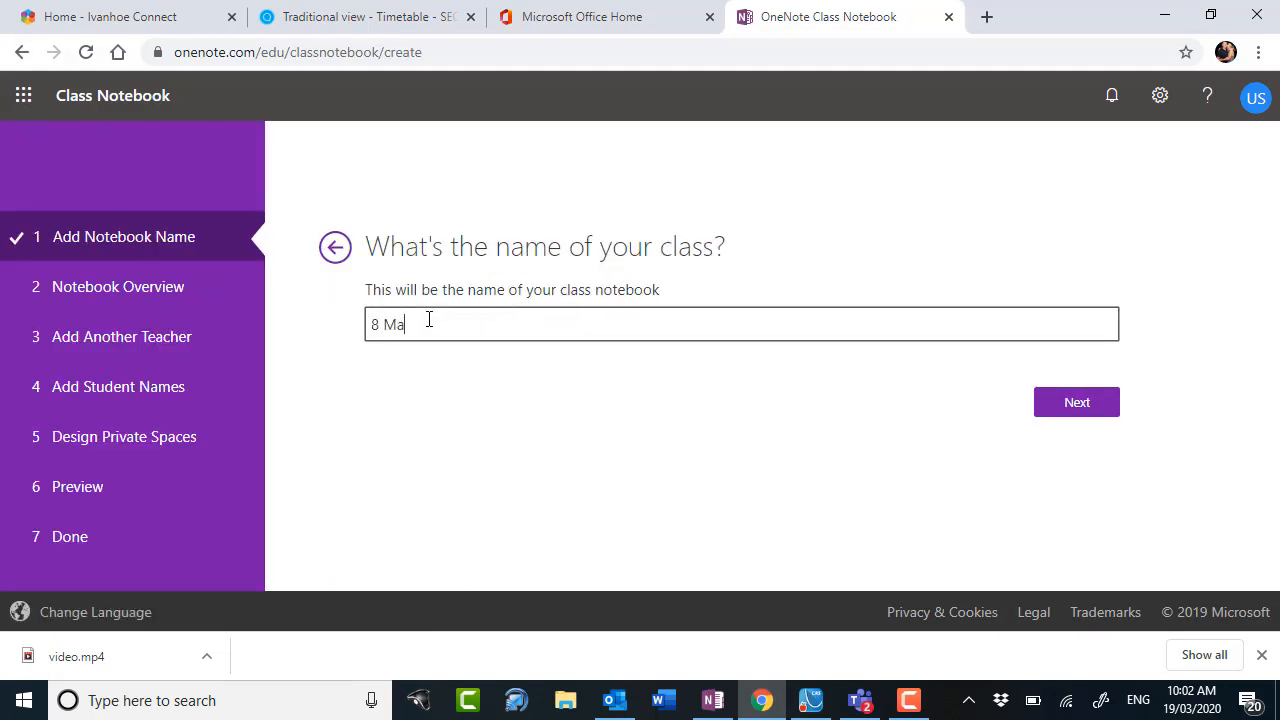
type("ths")
type("F")
left_click(1079, 402)
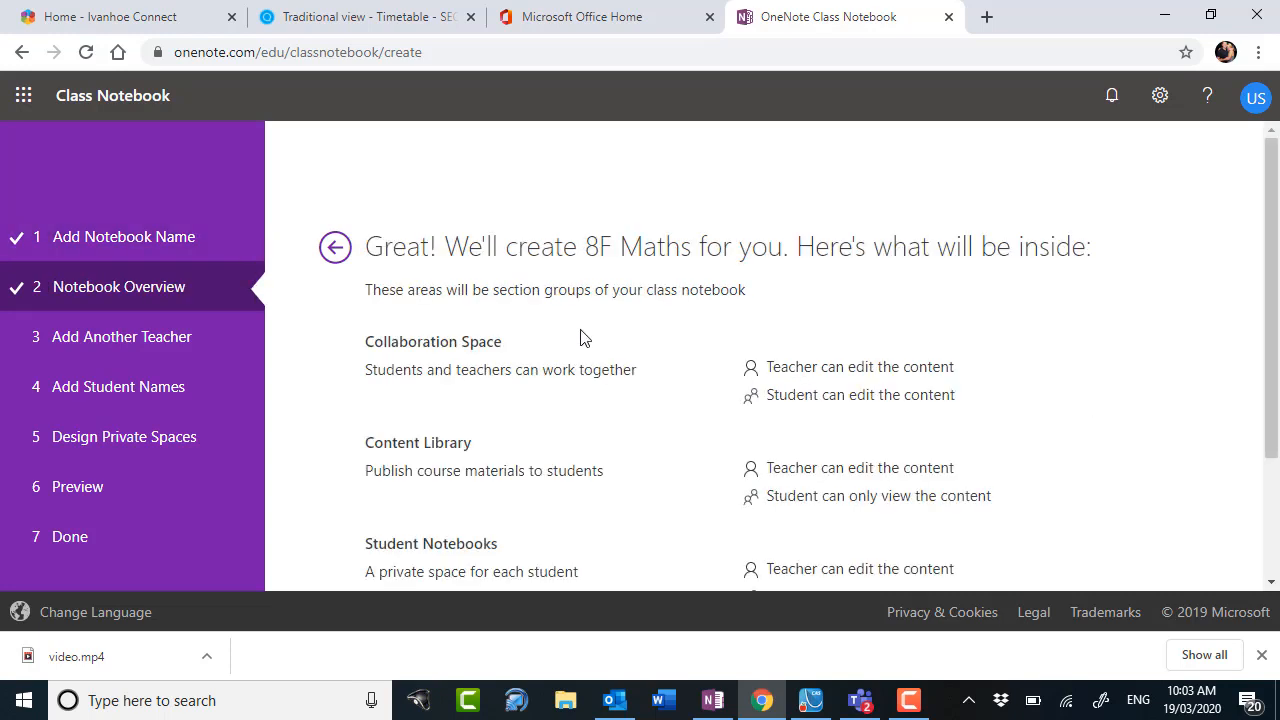
- Review the notebook's section groups, accept the overview and skip adding another teacher
scroll(564, 319, "down", 2)
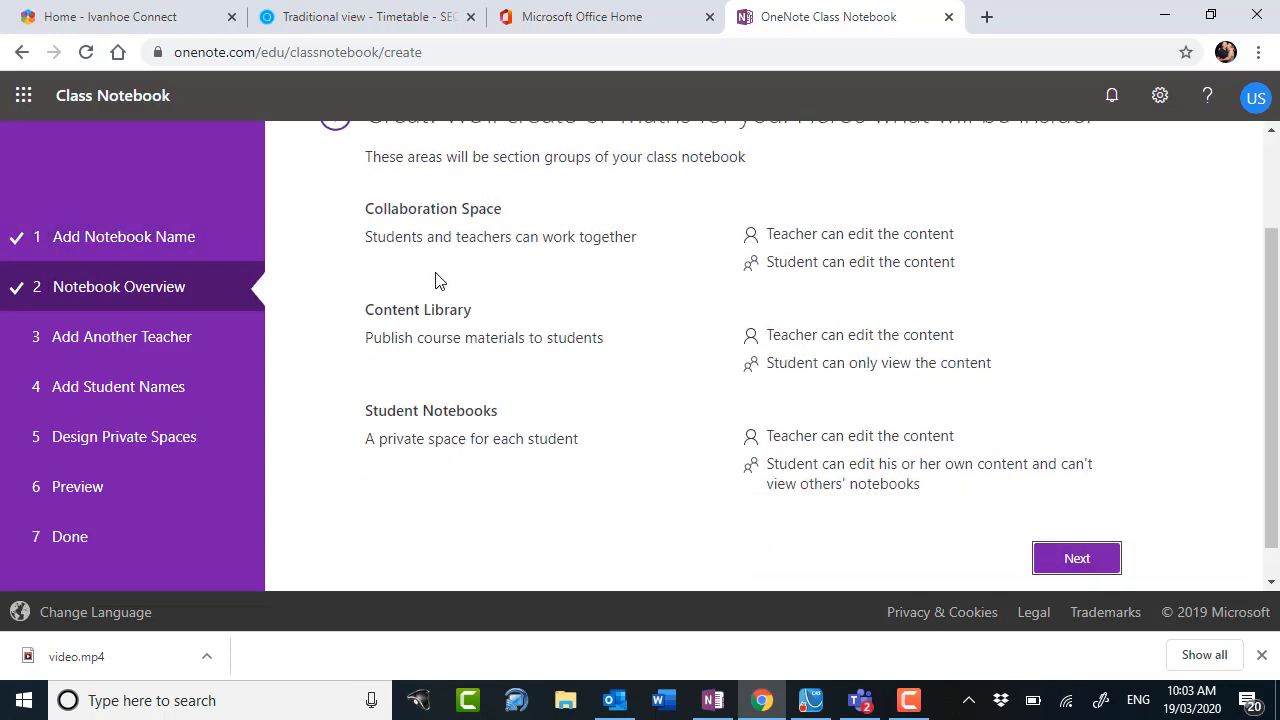
scroll(513, 350, "up", 2)
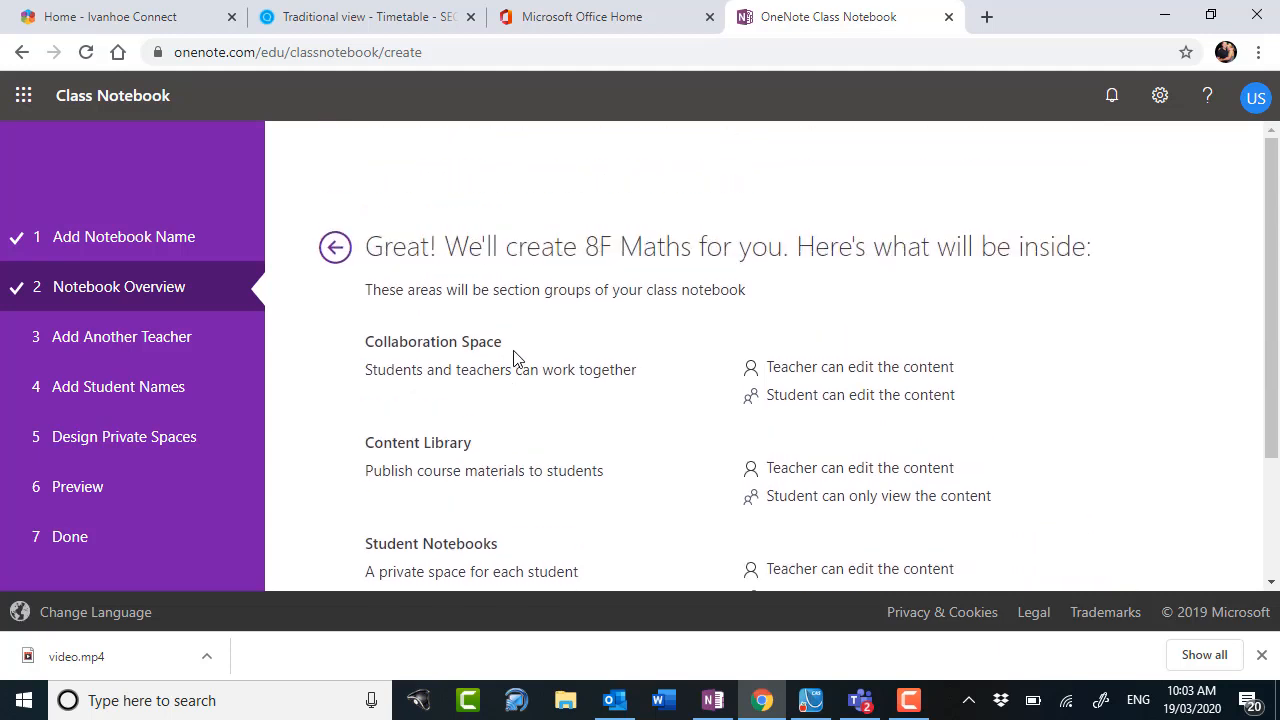
scroll(543, 346, "down", 2)
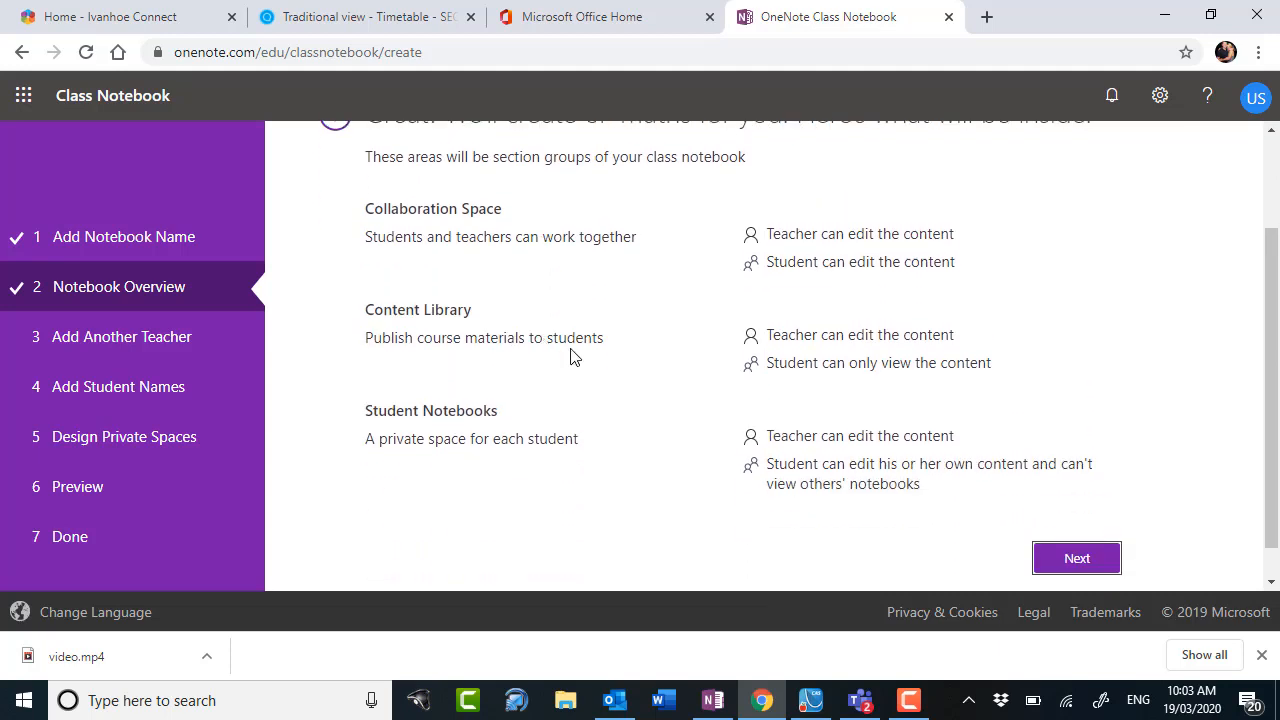
left_click(1076, 559)
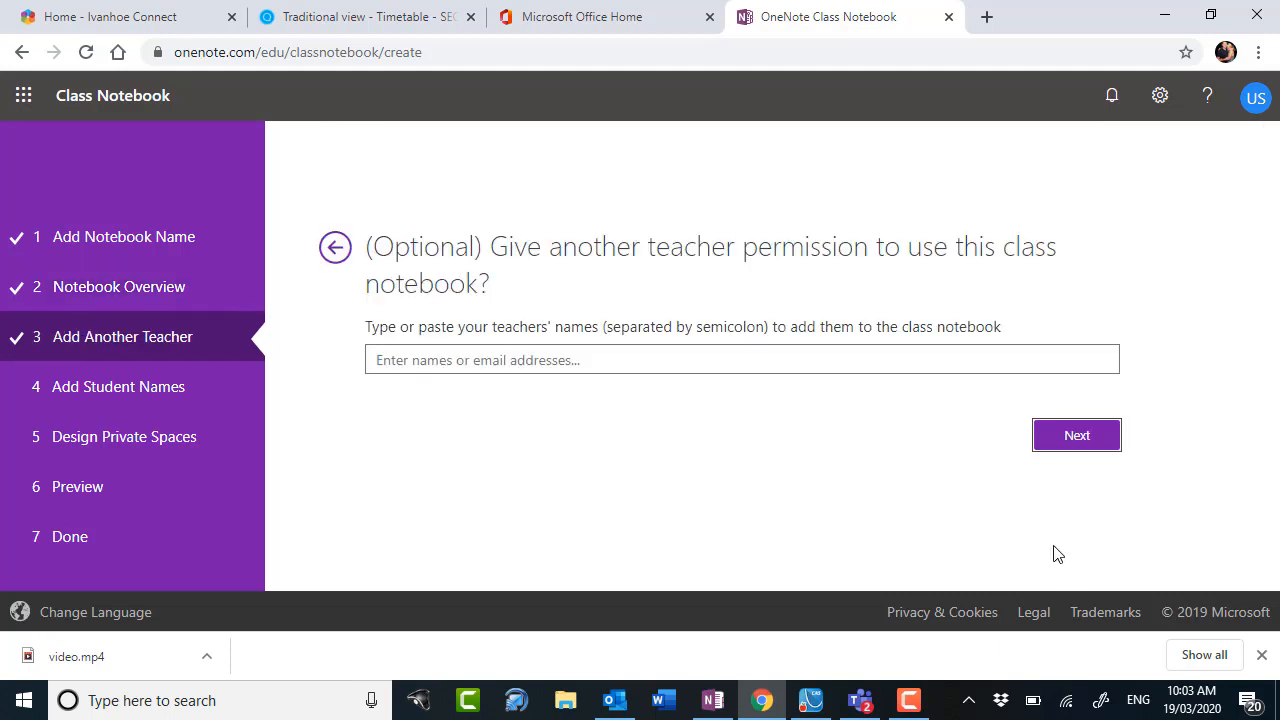
left_click(1094, 446)
- Open the attendance roll for Wednesday's Period 3 8 Mathematics class from the school timetable
left_click(495, 323)
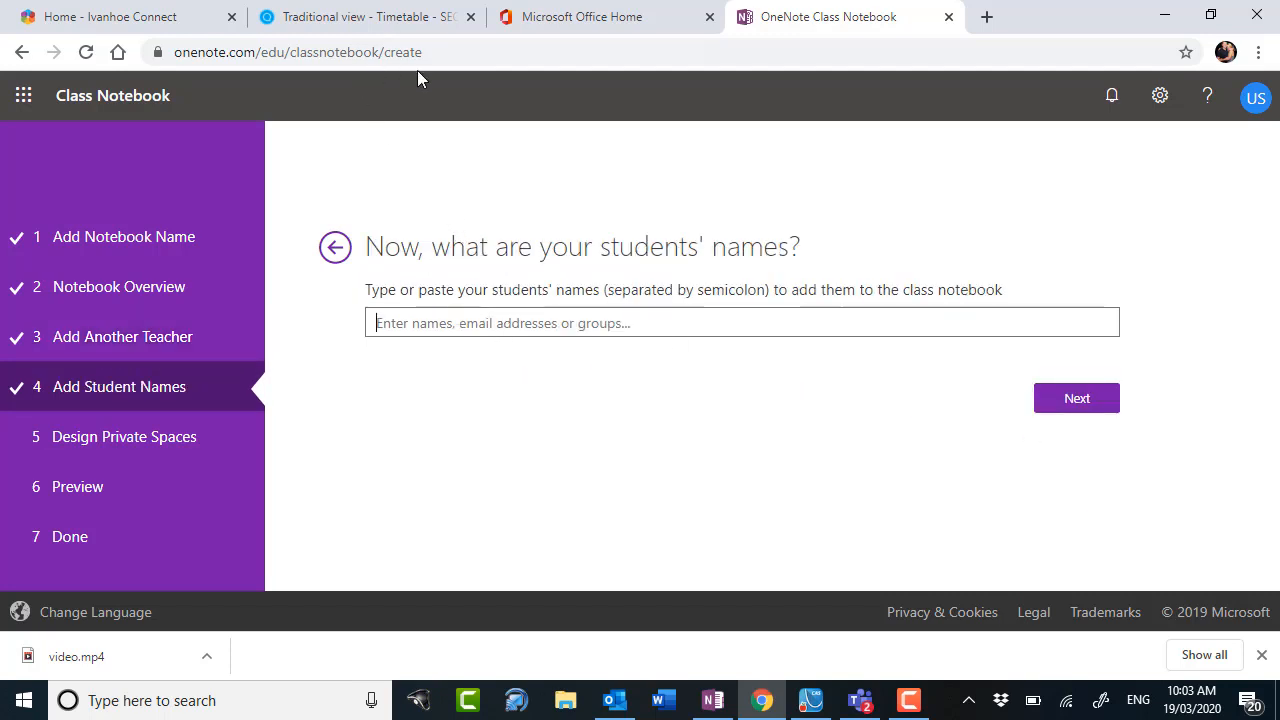
left_click(390, 18)
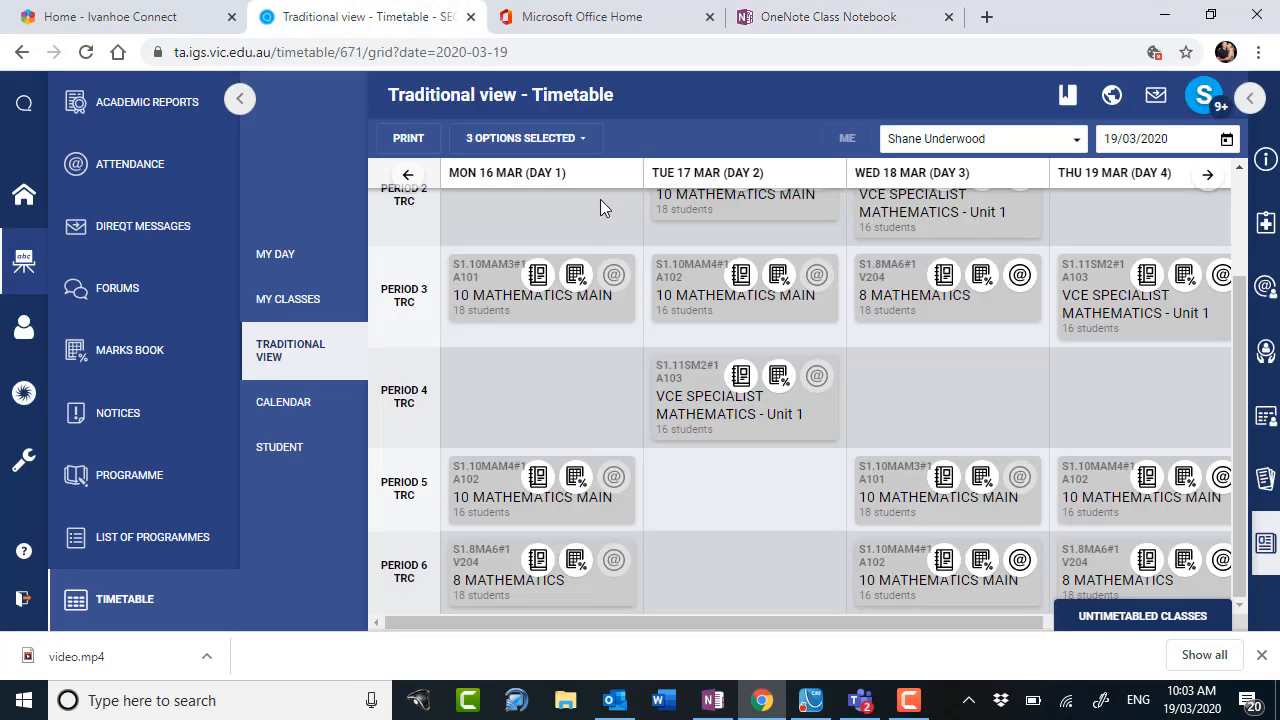
scroll(948, 408, "up", 1)
scroll(947, 420, "down", 1)
left_click(1019, 274)
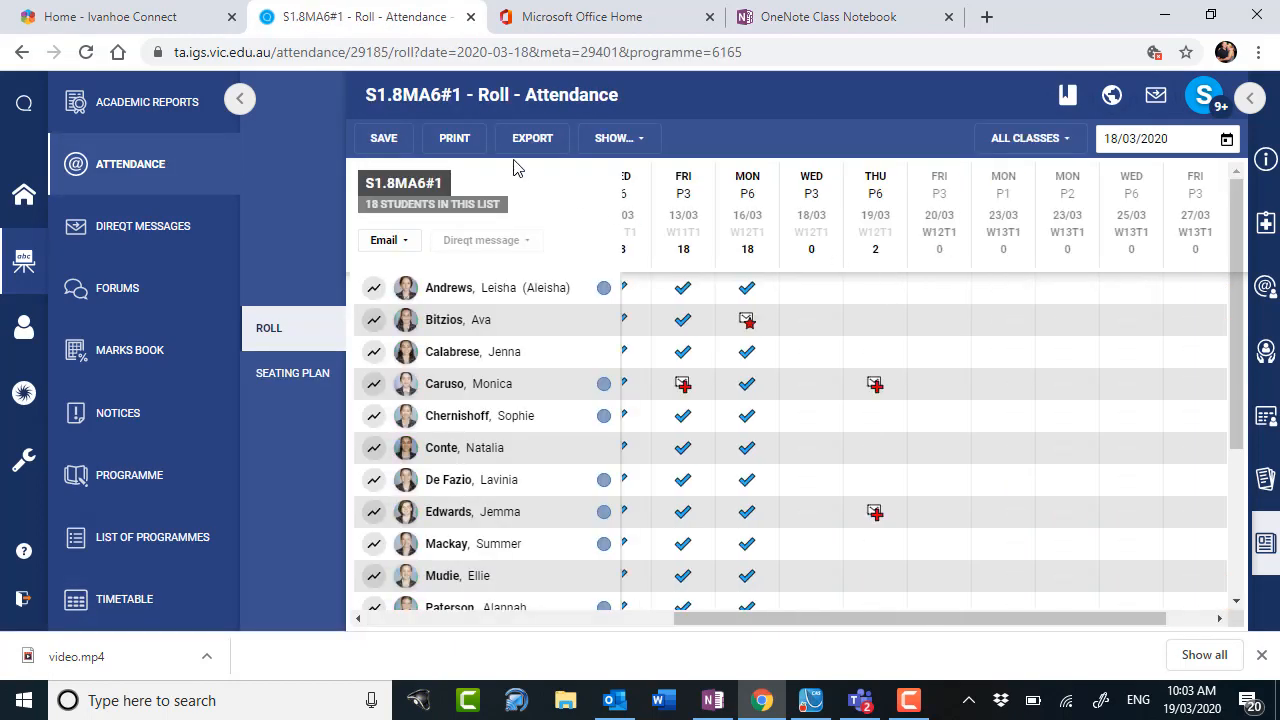
- Create an e-mail to the students on the roll and copy all the Bcc addresses
left_click(400, 248)
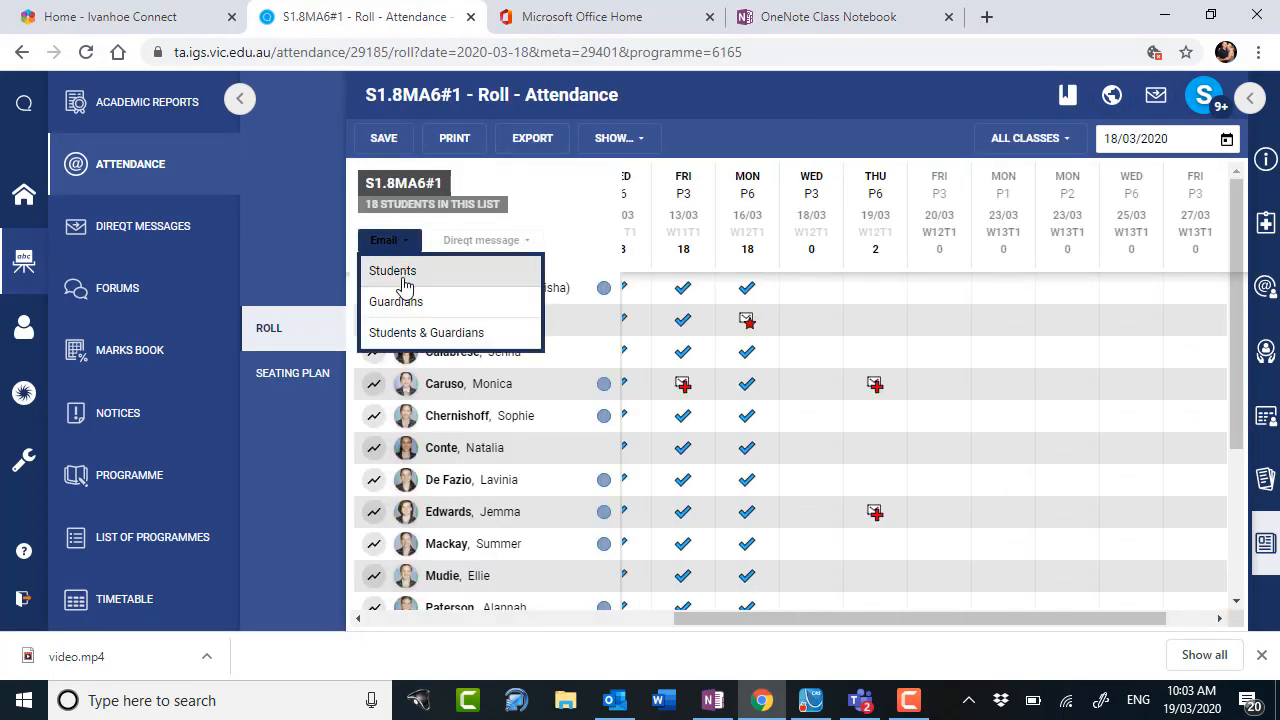
left_click(400, 272)
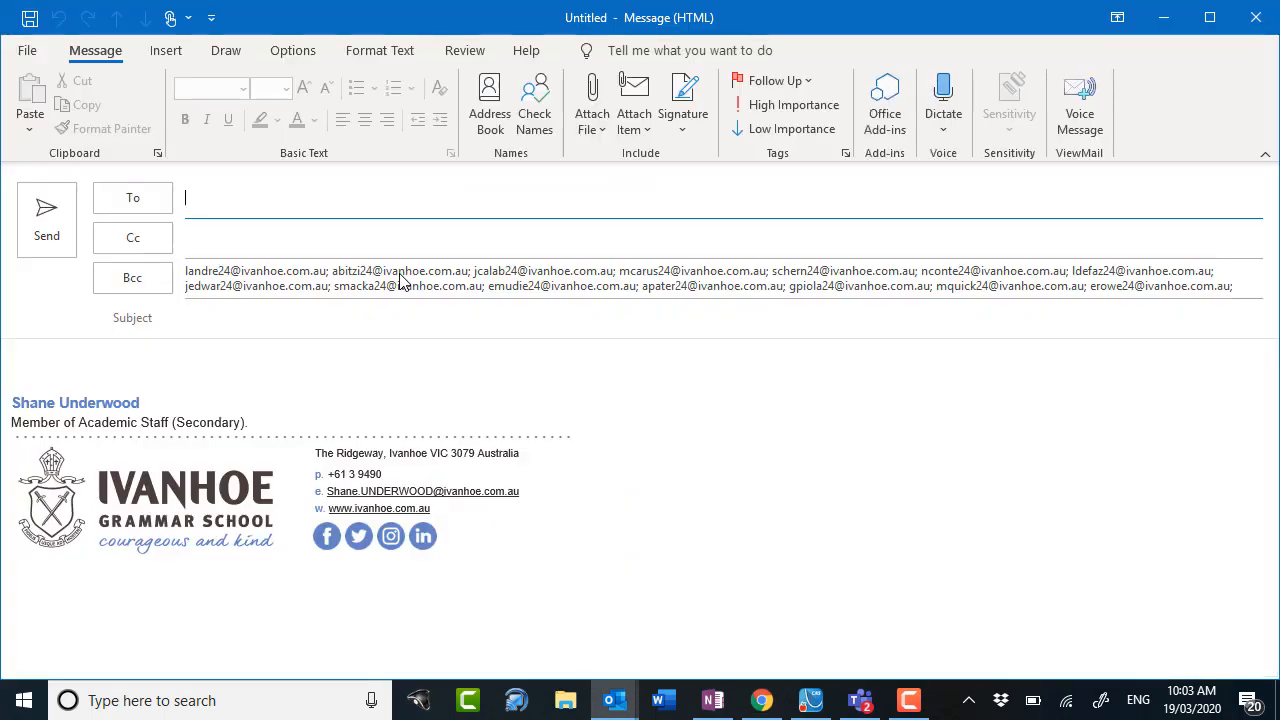
left_click(403, 275)
key("ctrl+a")
key("ctrl+c")
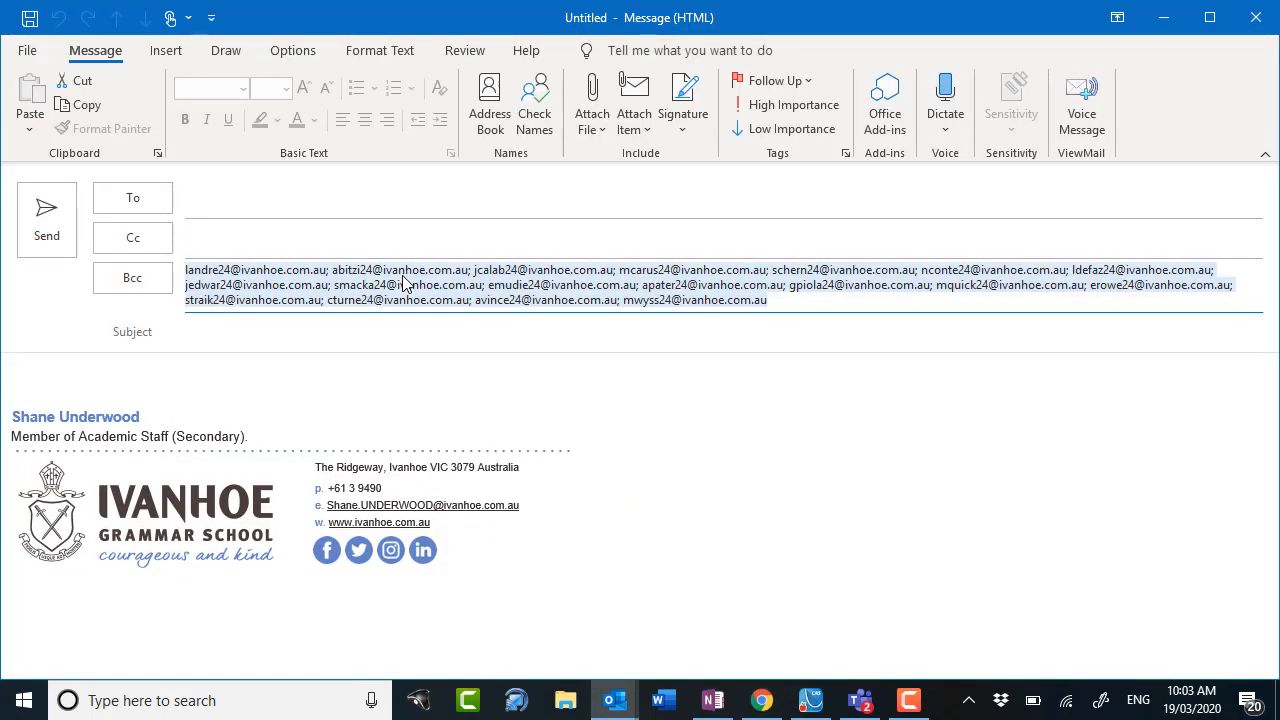
- Return to the class notebook setup, paste the copied e-mail addresses as the student list and accept it
key("alt+Tab")
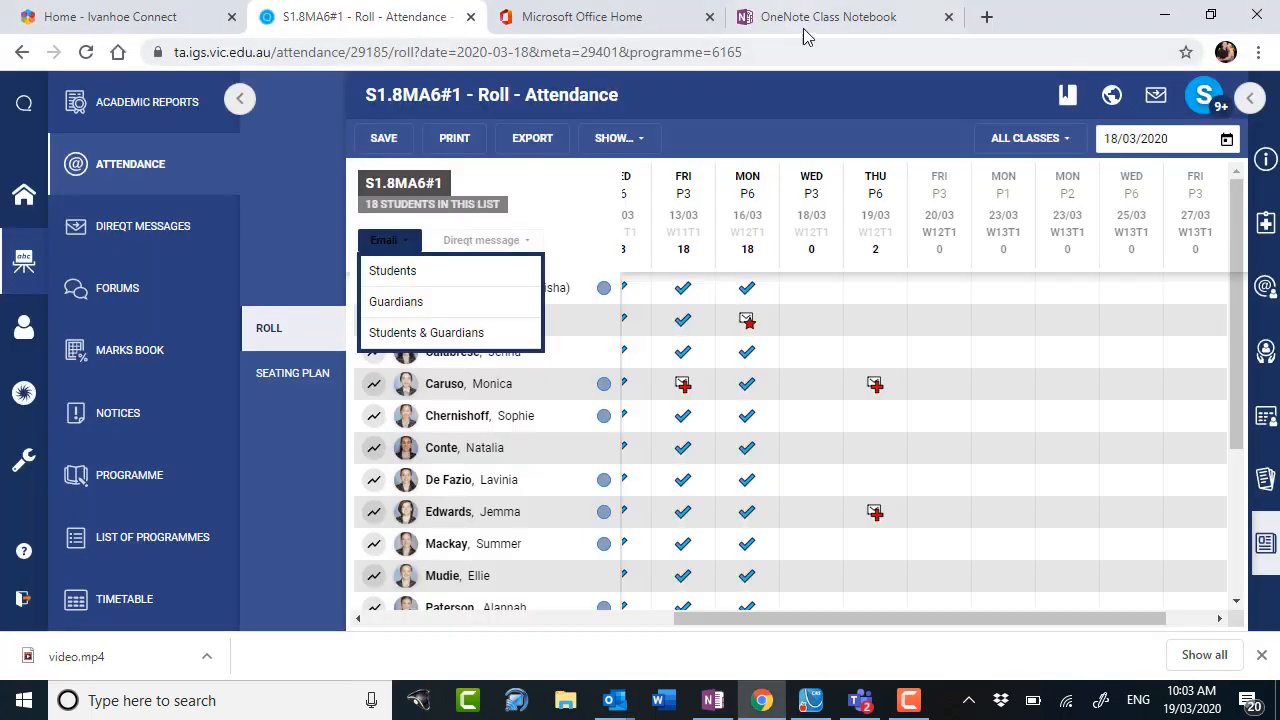
left_click(800, 28)
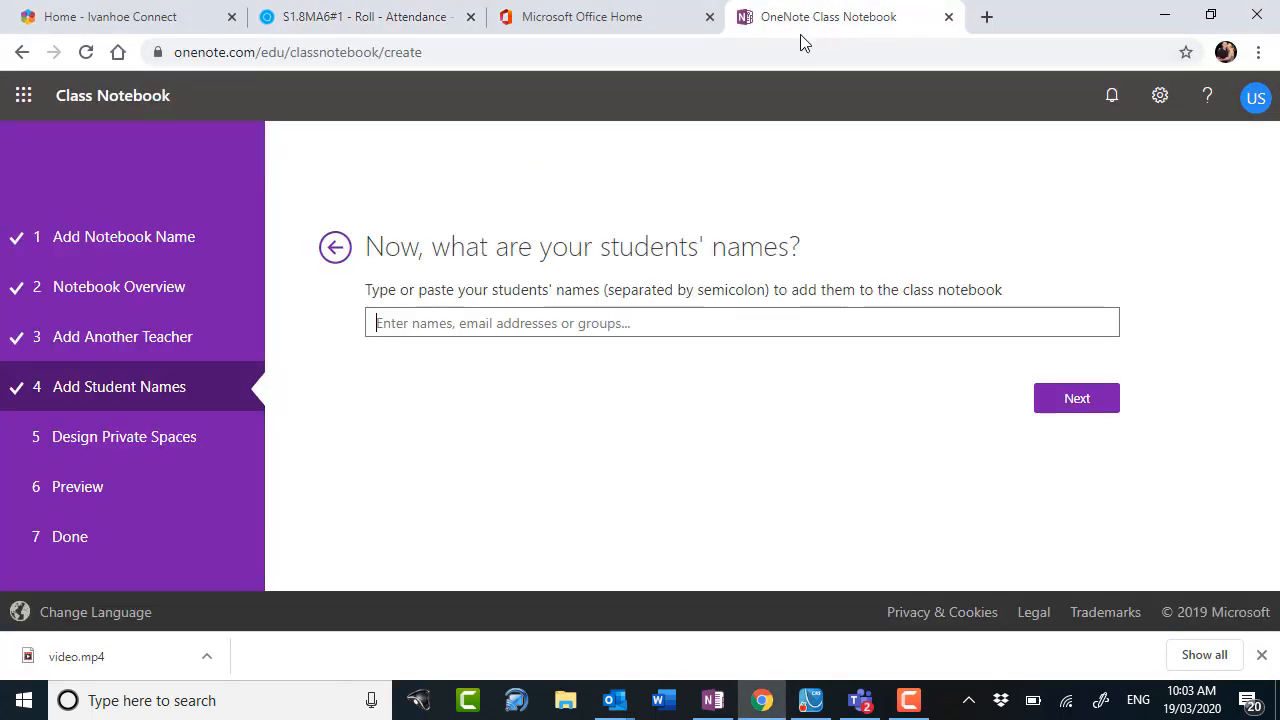
left_click(482, 317)
key("ctrl+v")
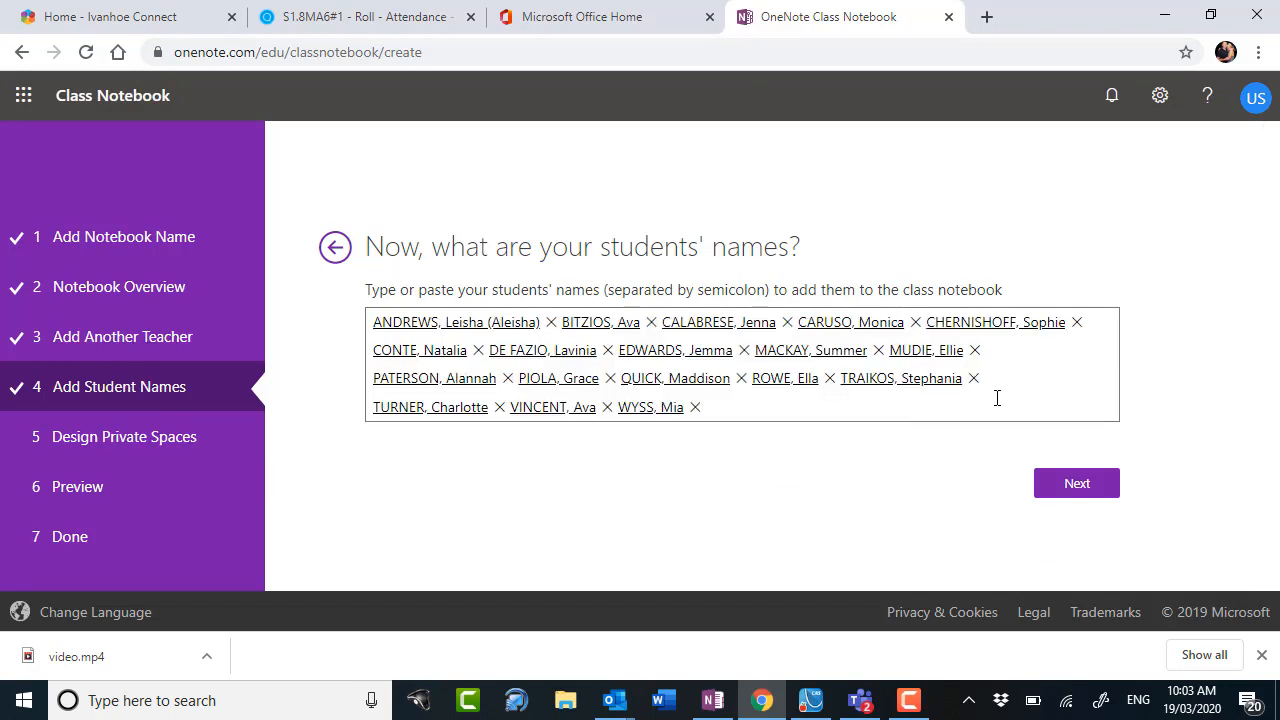
left_click(1048, 489)
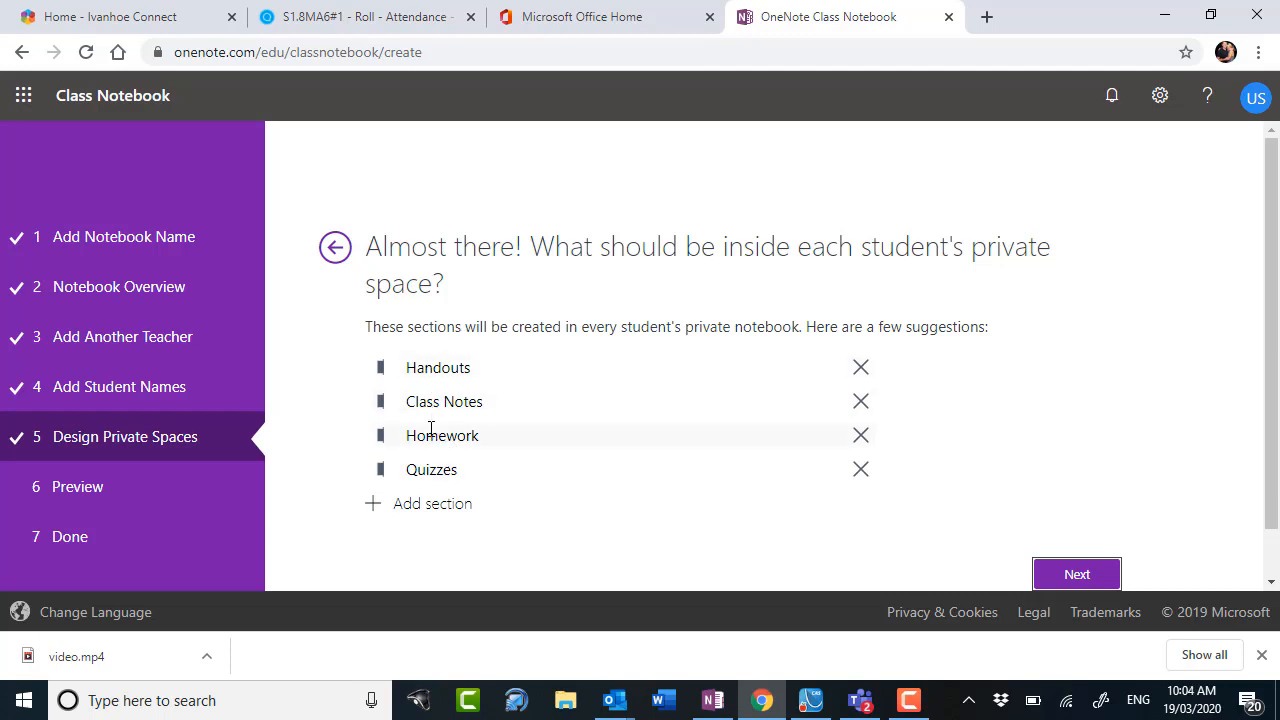
- Add a section named Coursework to each student's private space and proceed to the preview
left_click(374, 508)
type("Co")
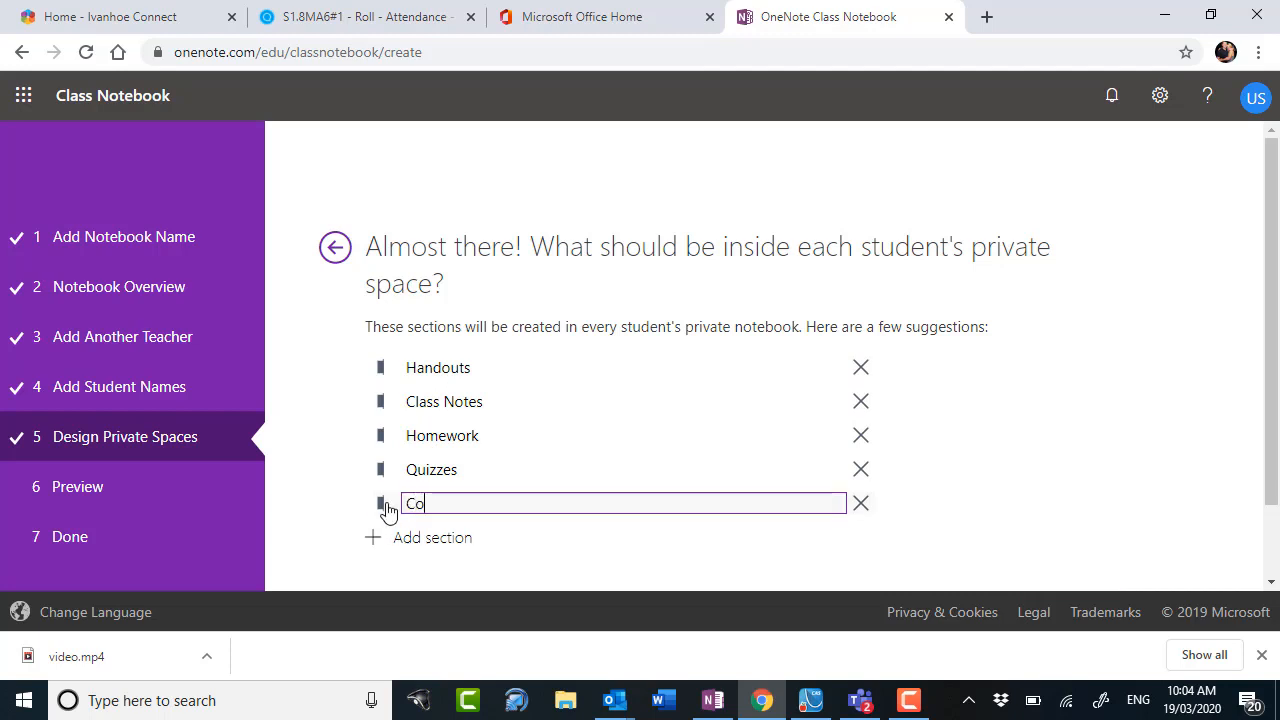
type("urse")
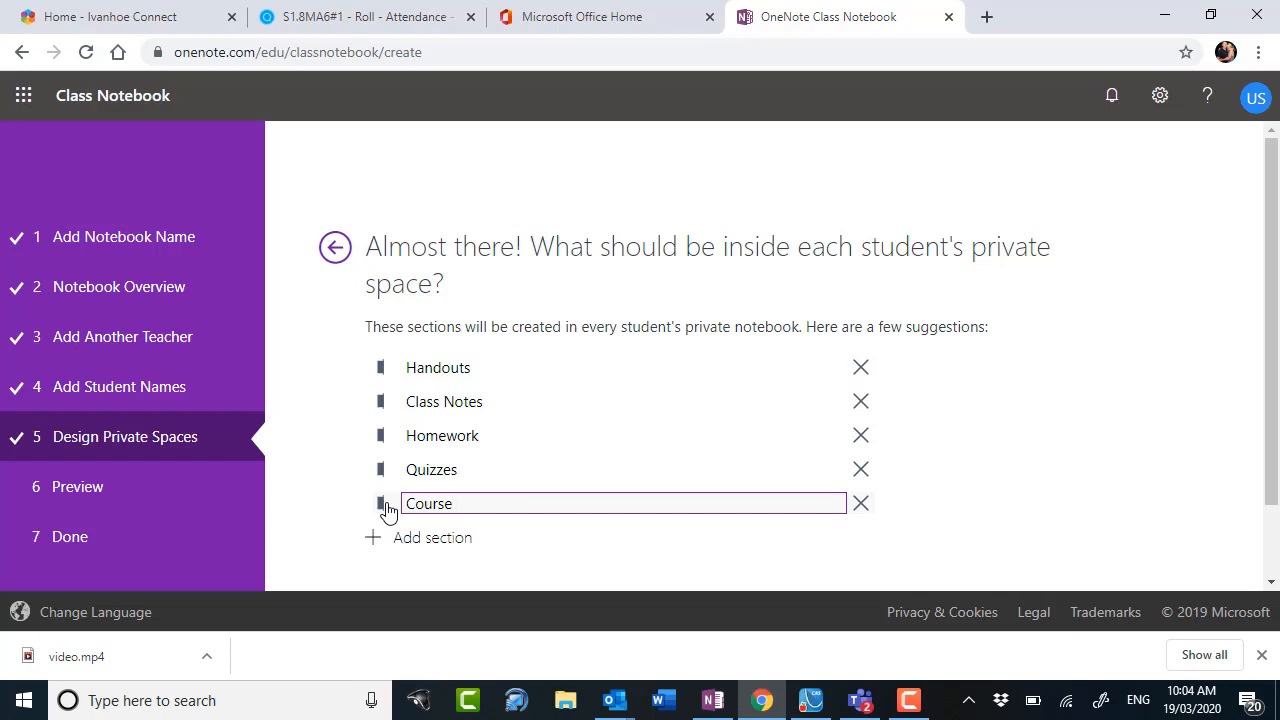
type("work")
mouse_move(1273, 366)
left_mouse_down()
mouse_move(1268, 392)
mouse_move(1268, 374)
left_mouse_up()
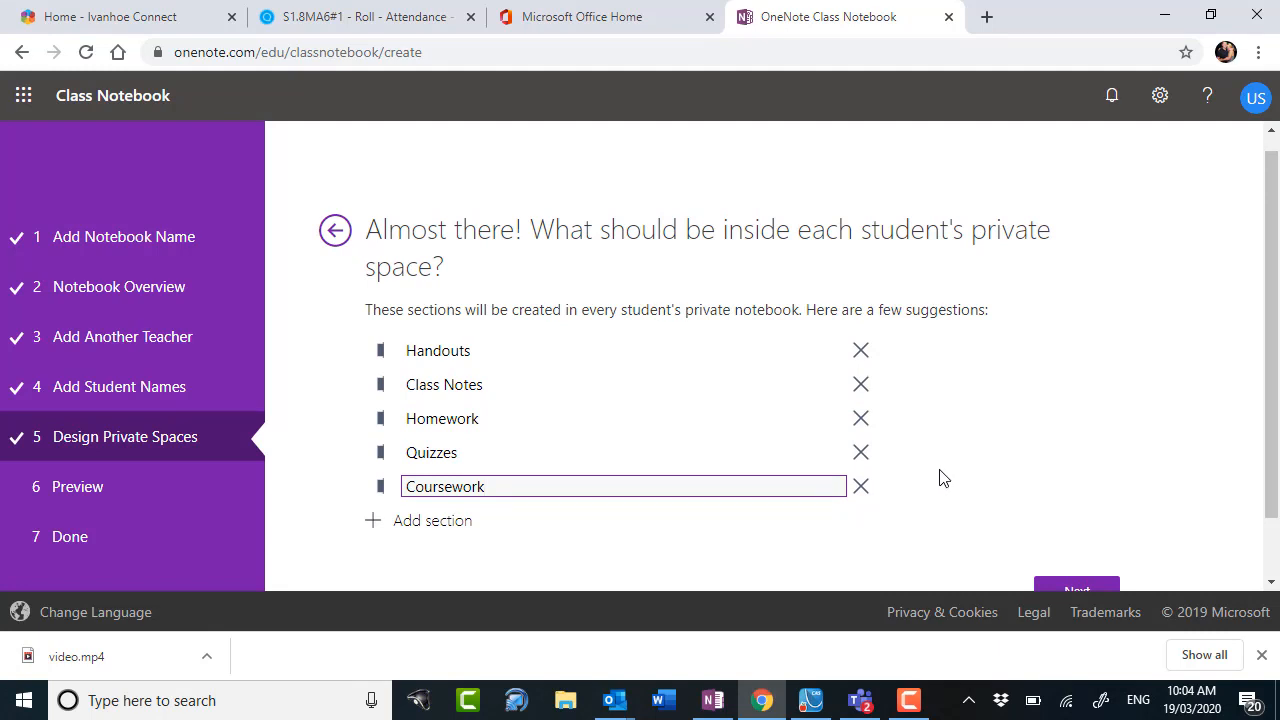
scroll(924, 481, "down", 1)
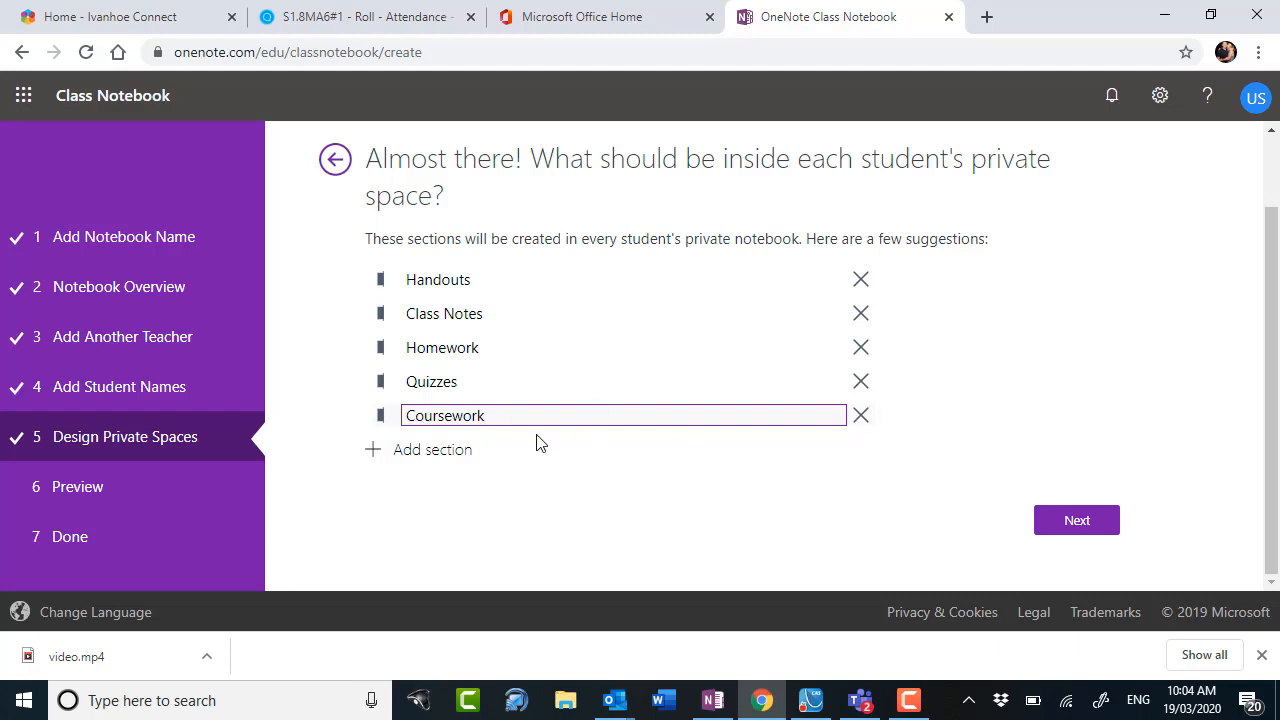
left_click(1076, 521)
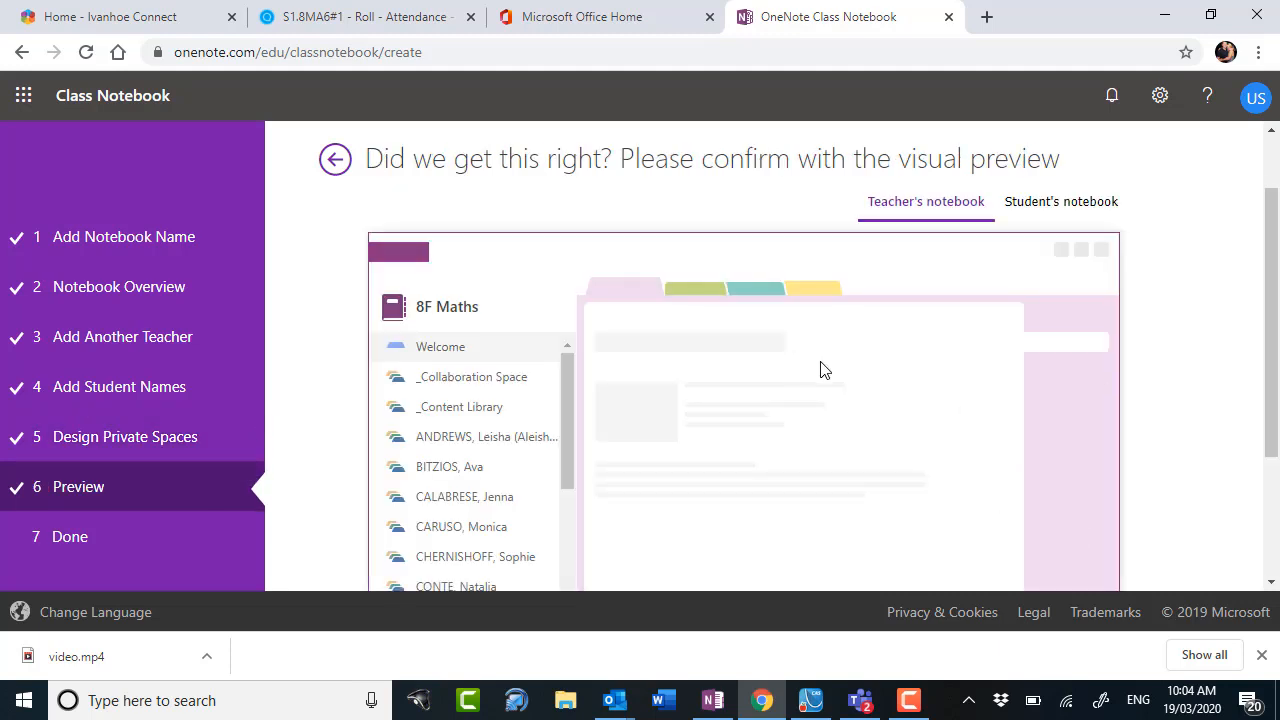
- Check the teacher's and student's notebook previews, then create the 8F Maths class notebook
mouse_move(564, 432)
left_mouse_down()
mouse_move(559, 494)
mouse_move(566, 445)
left_mouse_up()
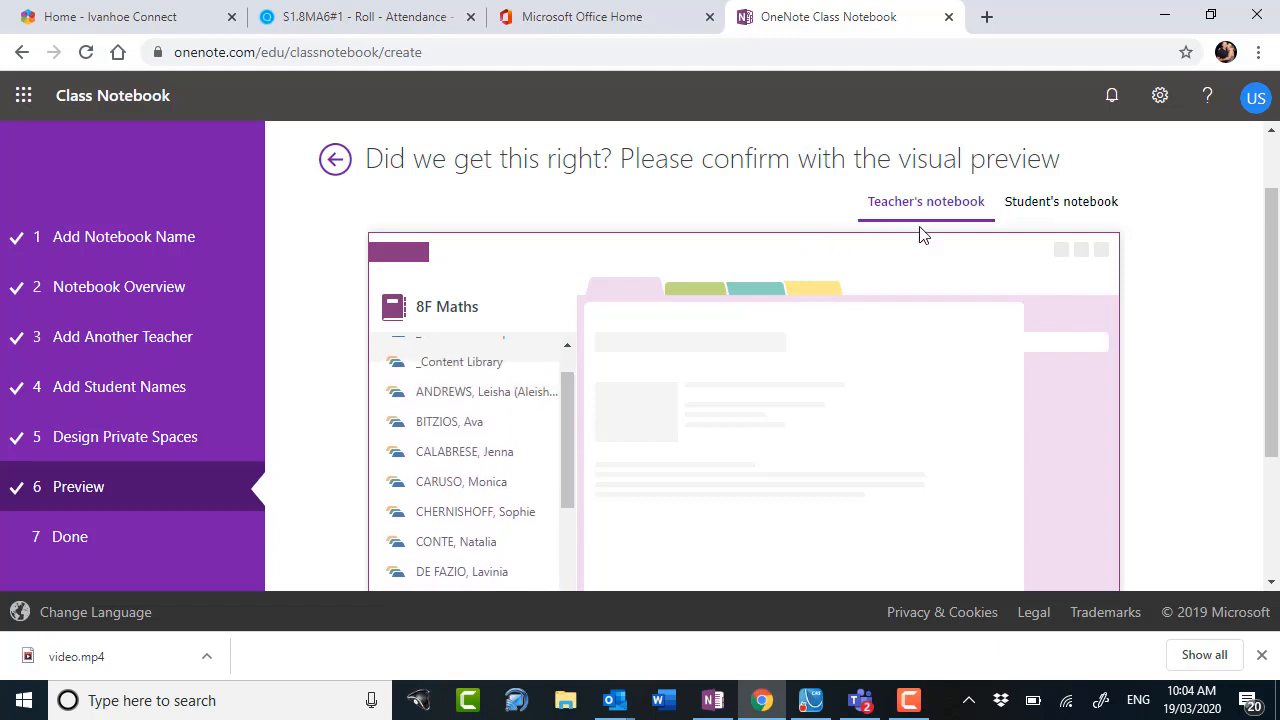
left_click(1060, 204)
scroll(598, 420, "down", 2)
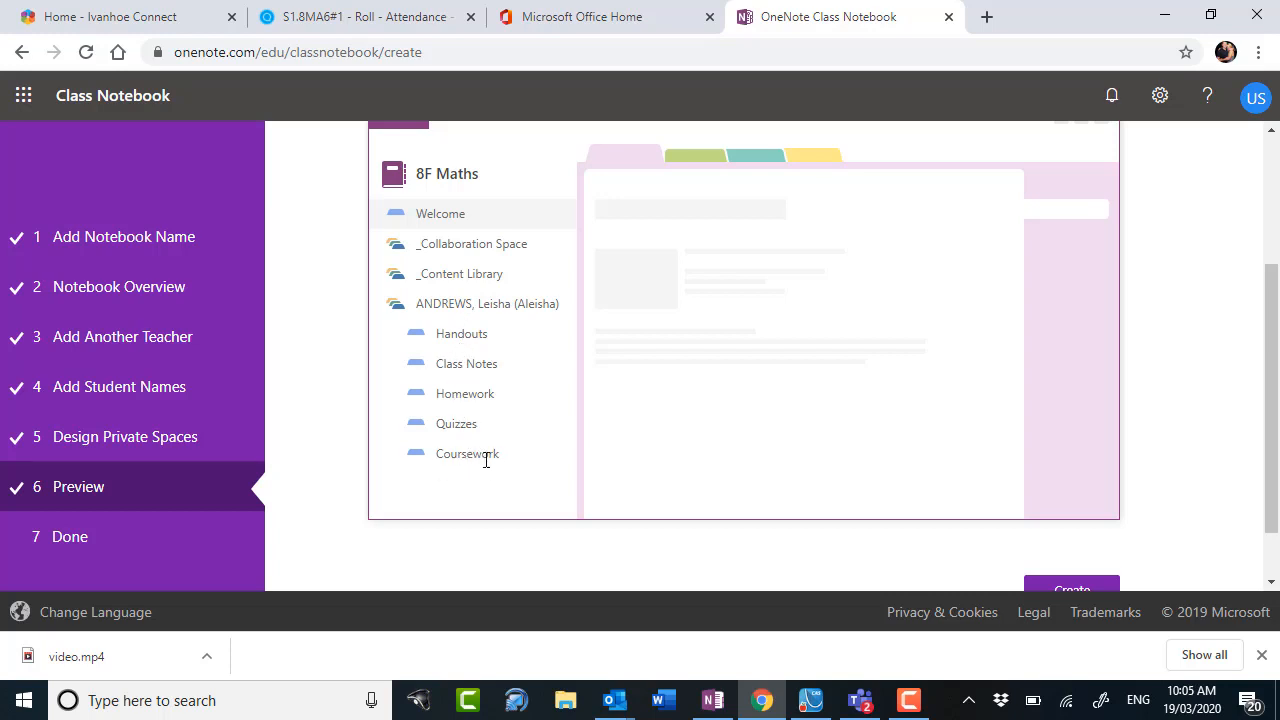
scroll(1060, 440, "down", 1)
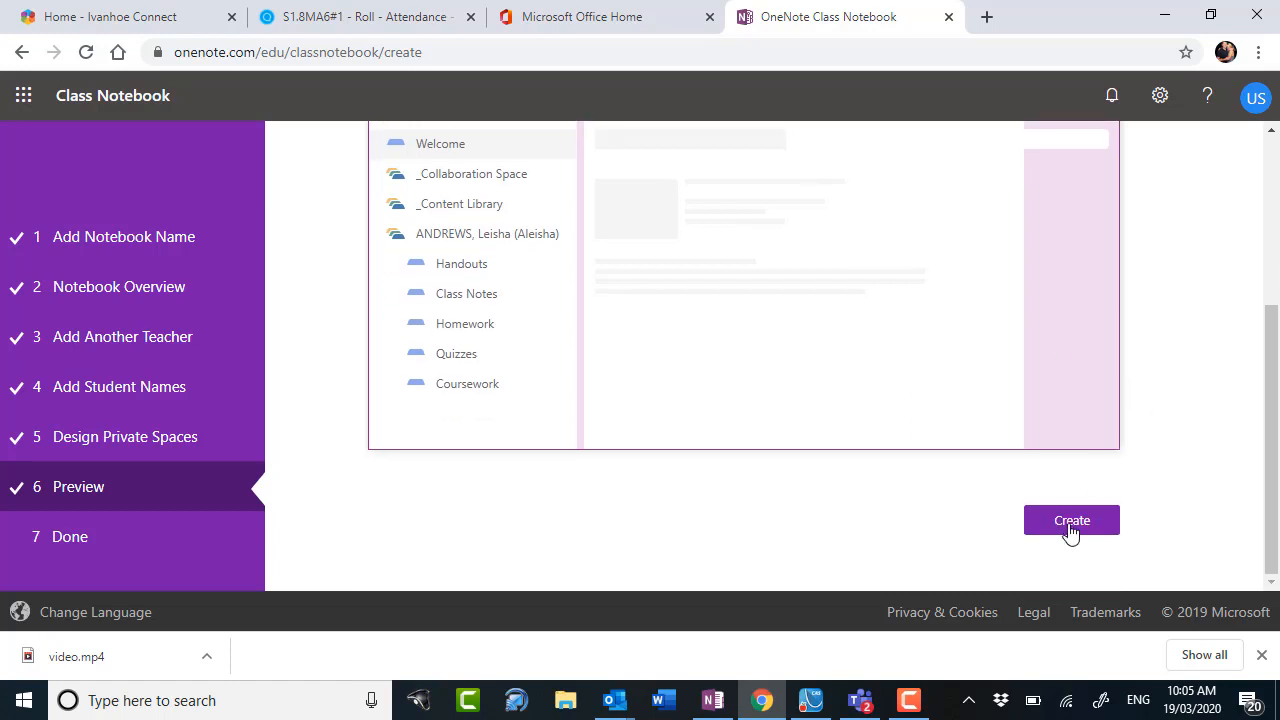
left_click(1068, 519)
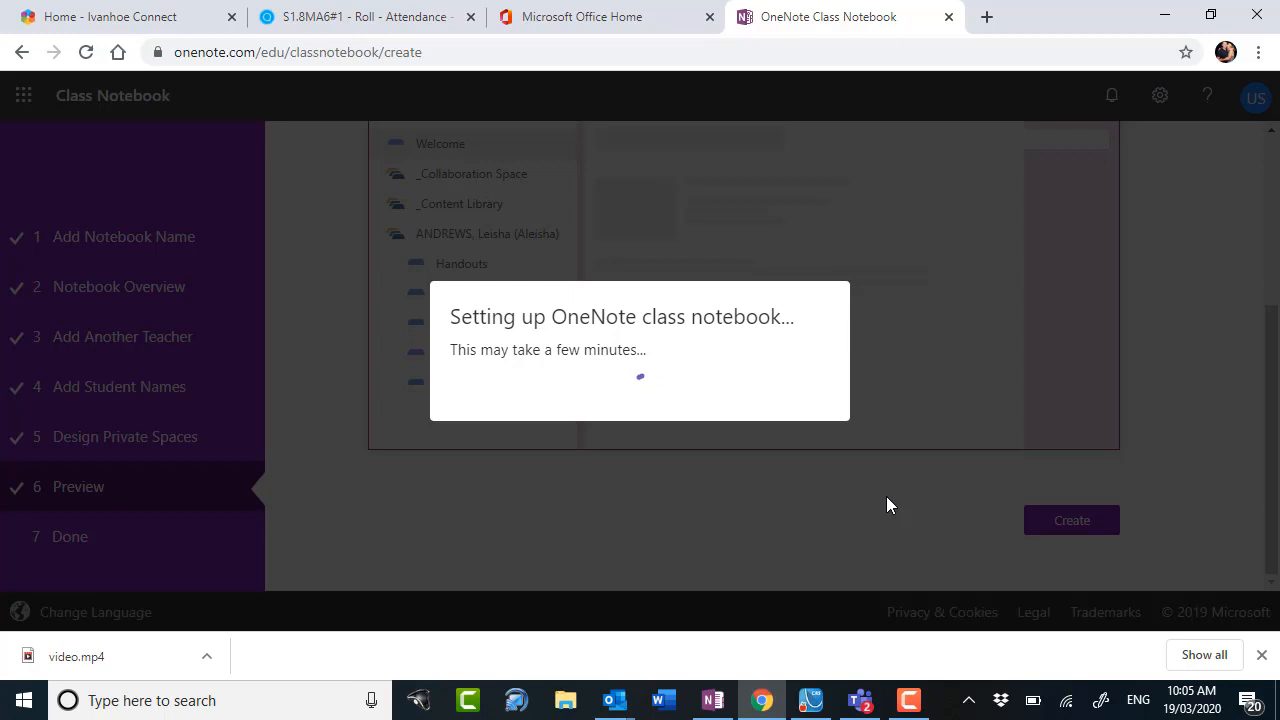
- Switch to the OneNote desktop app and expand the 11 Specialist notebook in the notebook list
left_click(712, 703)
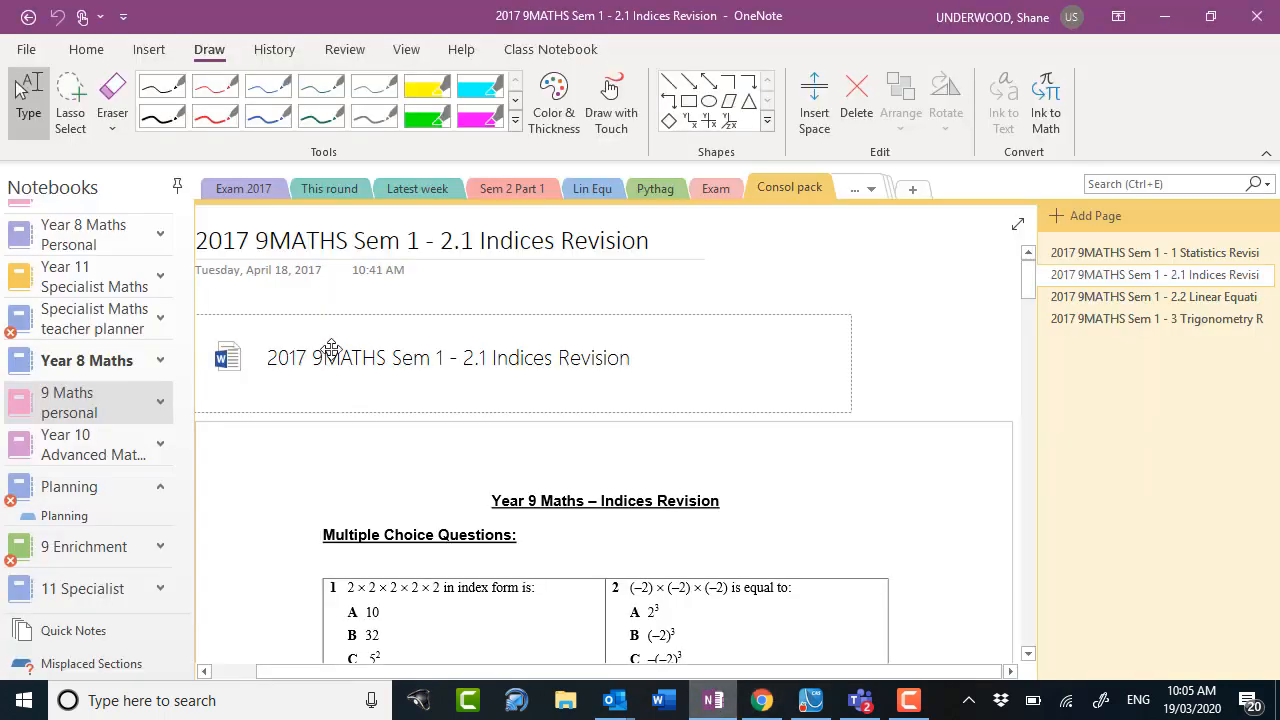
scroll(100, 300, "up", 1)
scroll(90, 322, "down", 1)
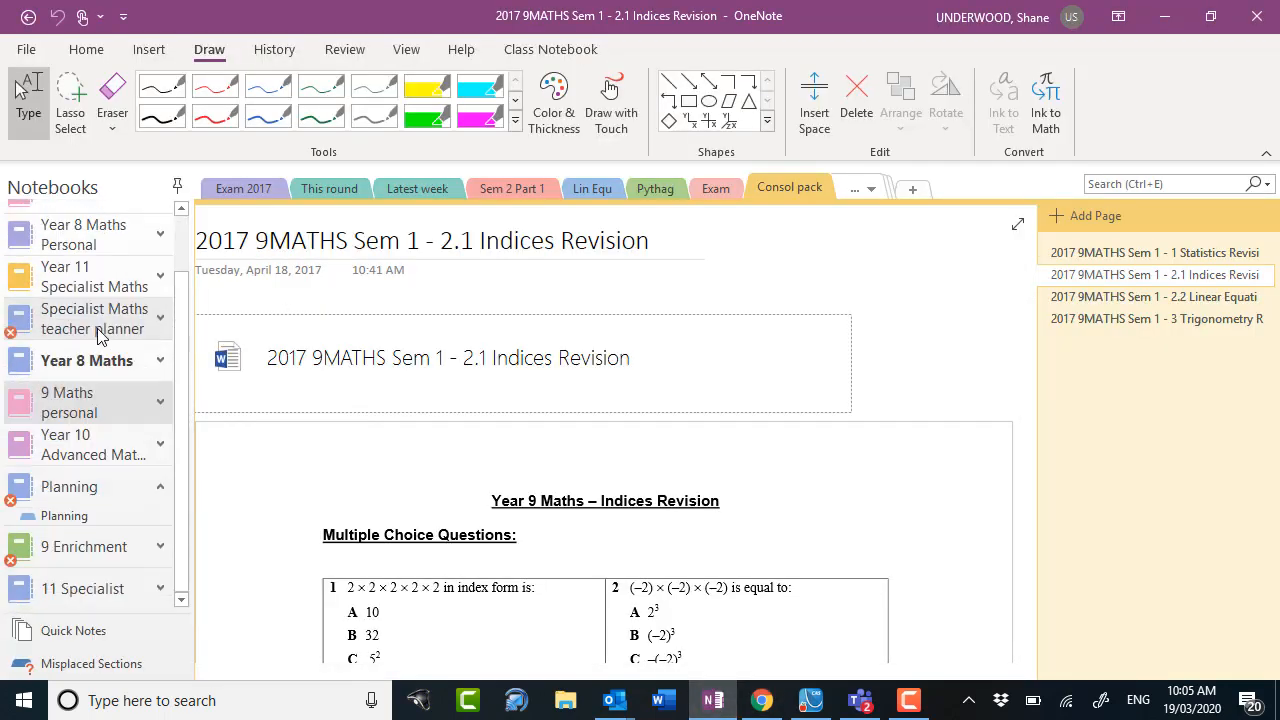
left_click(156, 589)
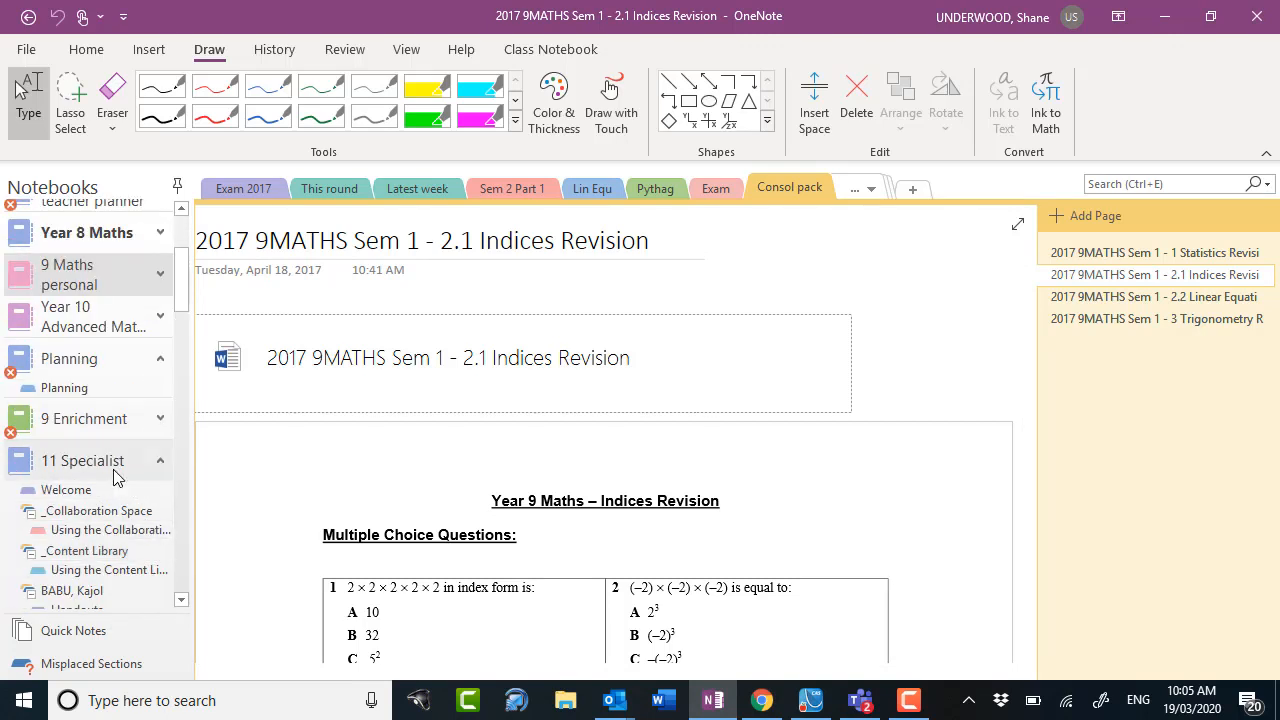
- View the Handouts and Homework sections in the first student's private space of the 11 Specialist notebook
scroll(90, 470, "down", 1)
scroll(88, 470, "down", 1)
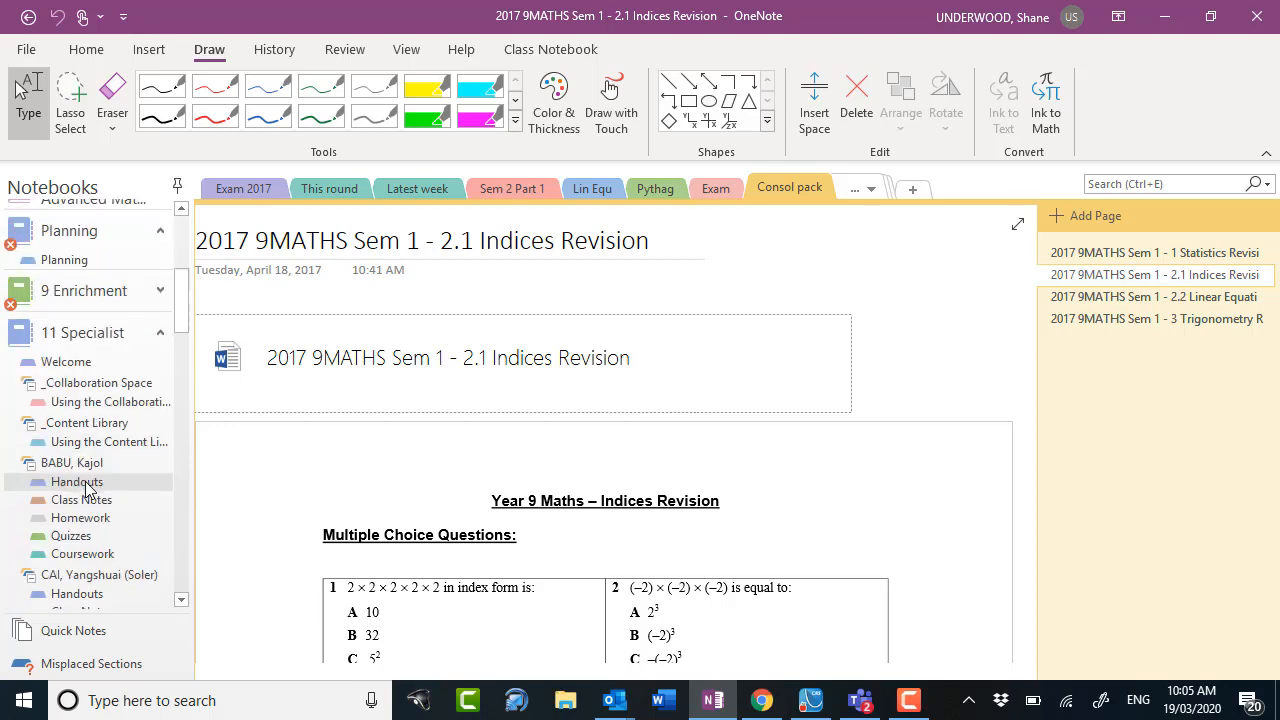
left_click(88, 483)
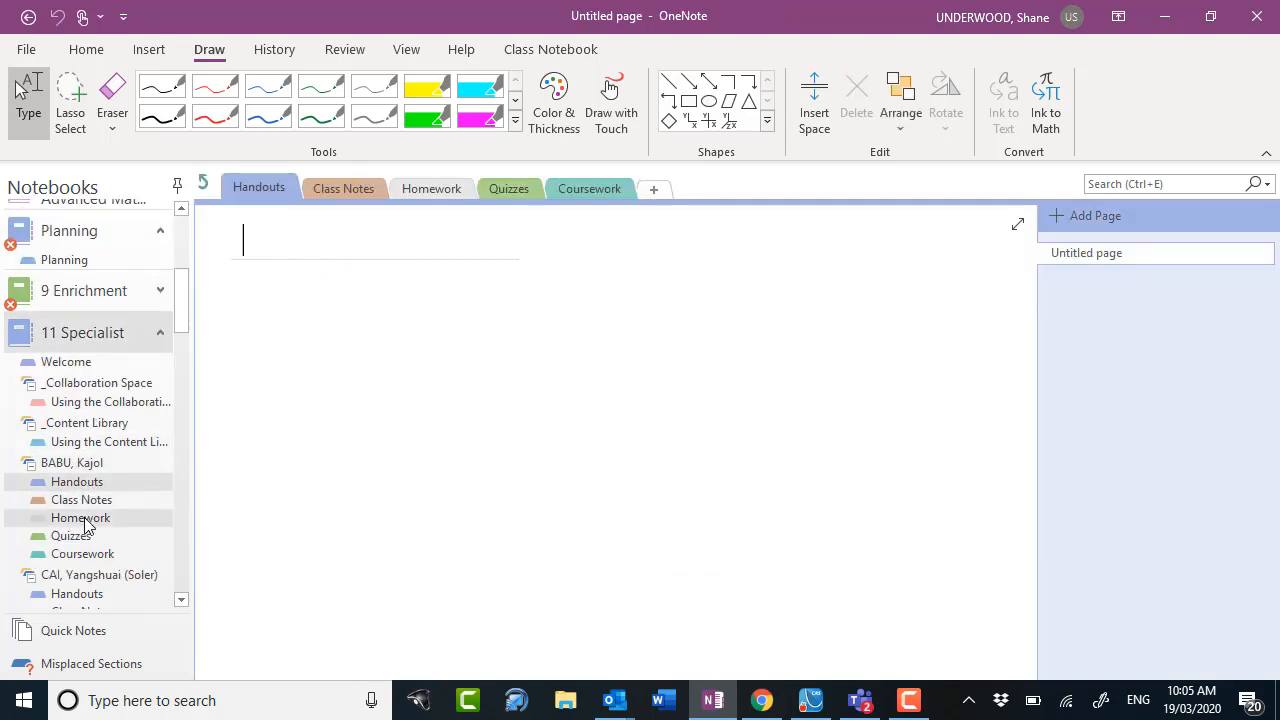
left_click(84, 519)
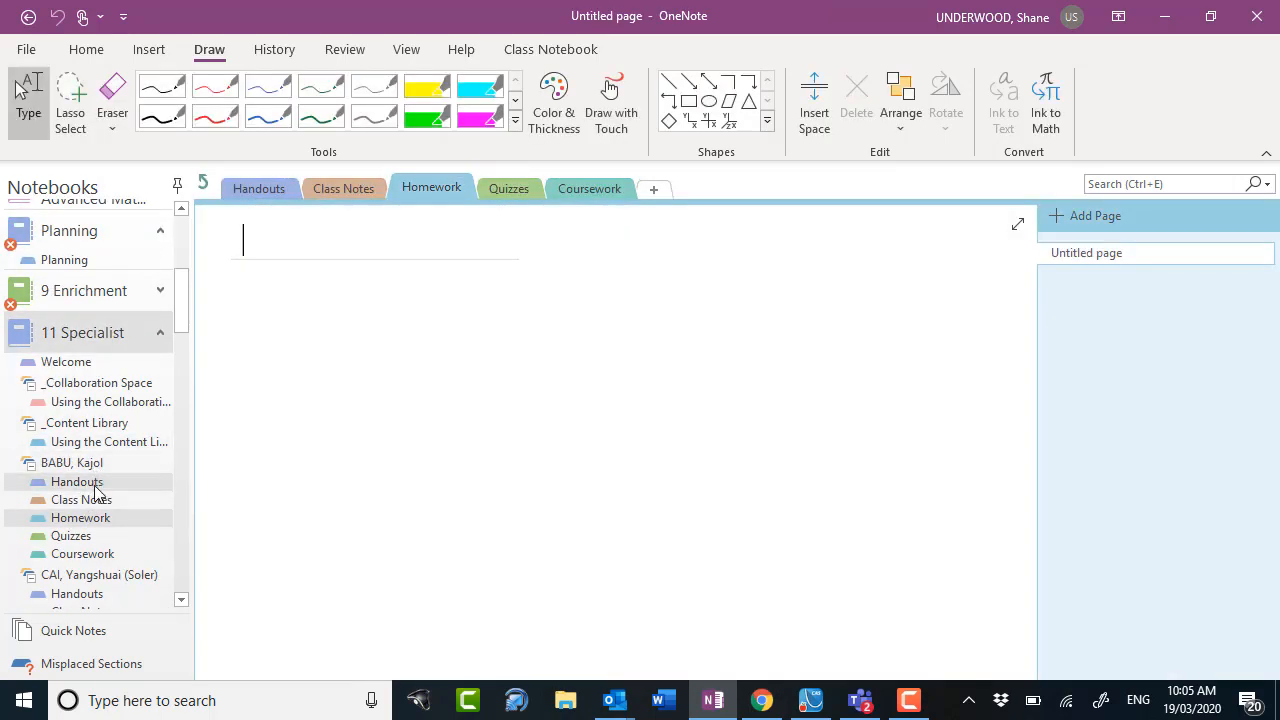
scroll(100, 490, "down", 2)
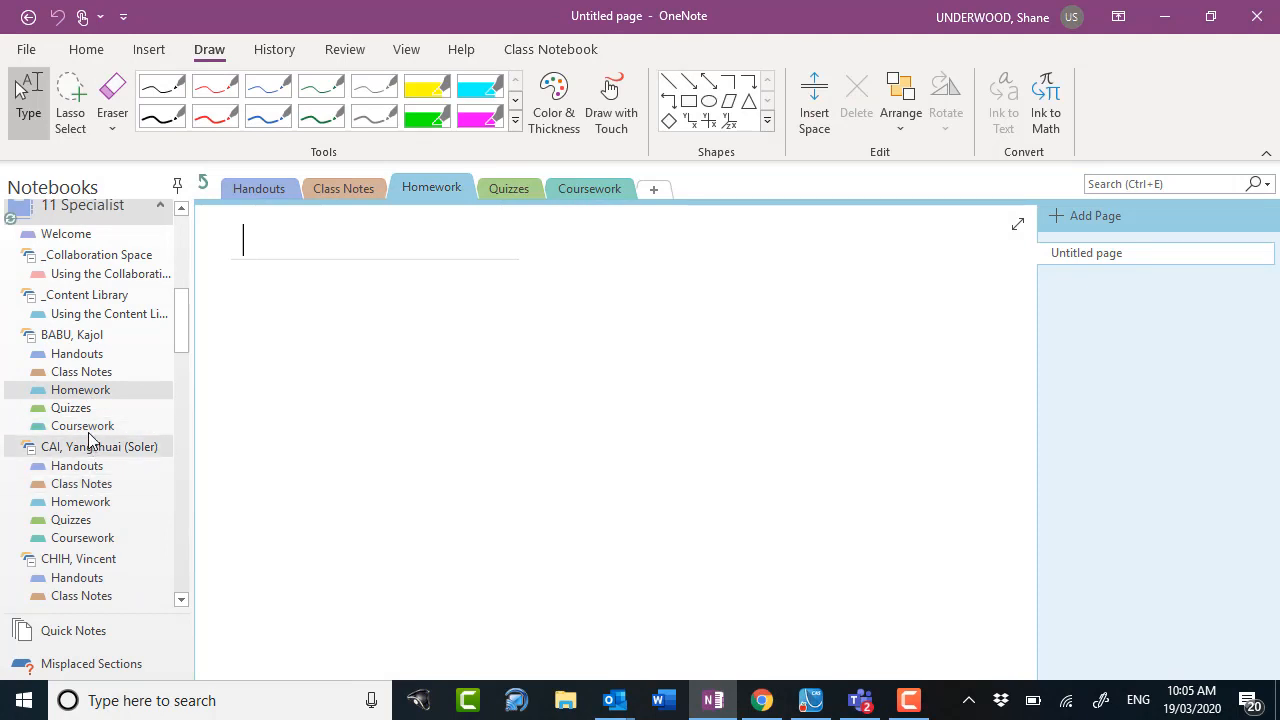
- Open the first student's Coursework section and handwrite a short red ink scribble with a long tick-like stroke below it on the blank page
left_click(88, 430)
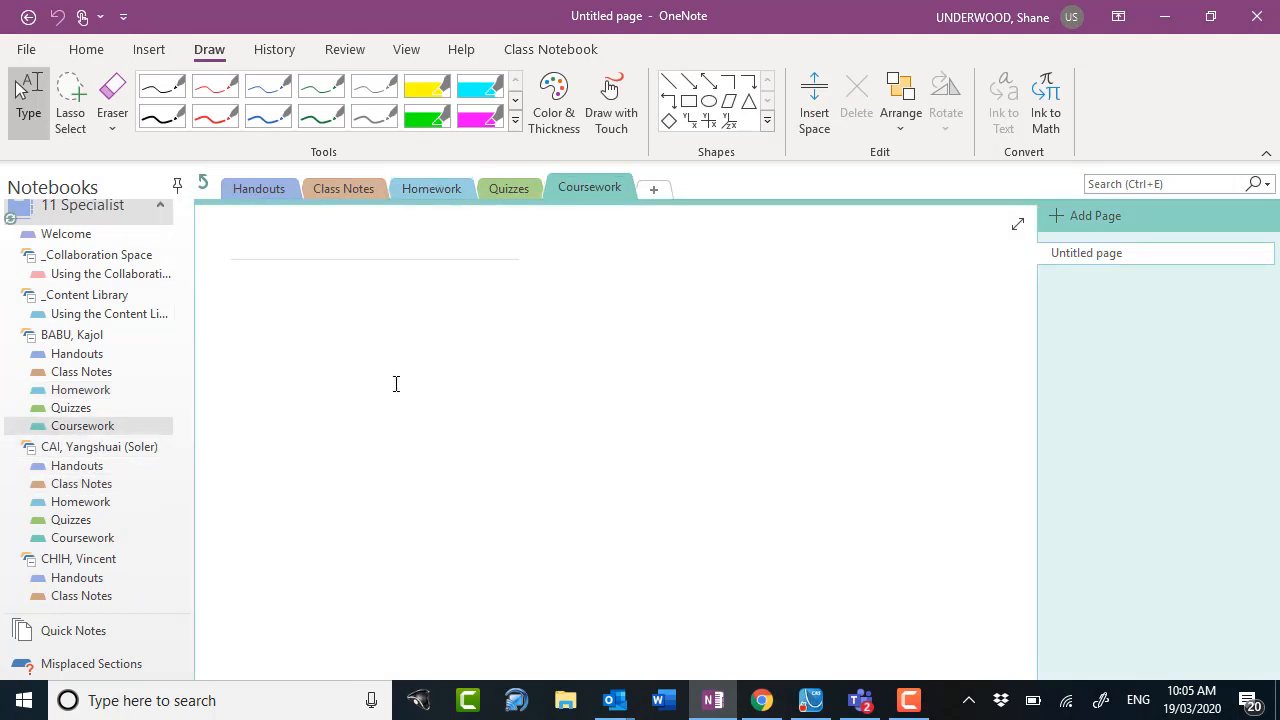
mouse_move(403, 385)
left_mouse_down()
mouse_move(418, 357)
mouse_move(455, 373)
mouse_move(521, 360)
left_mouse_up()
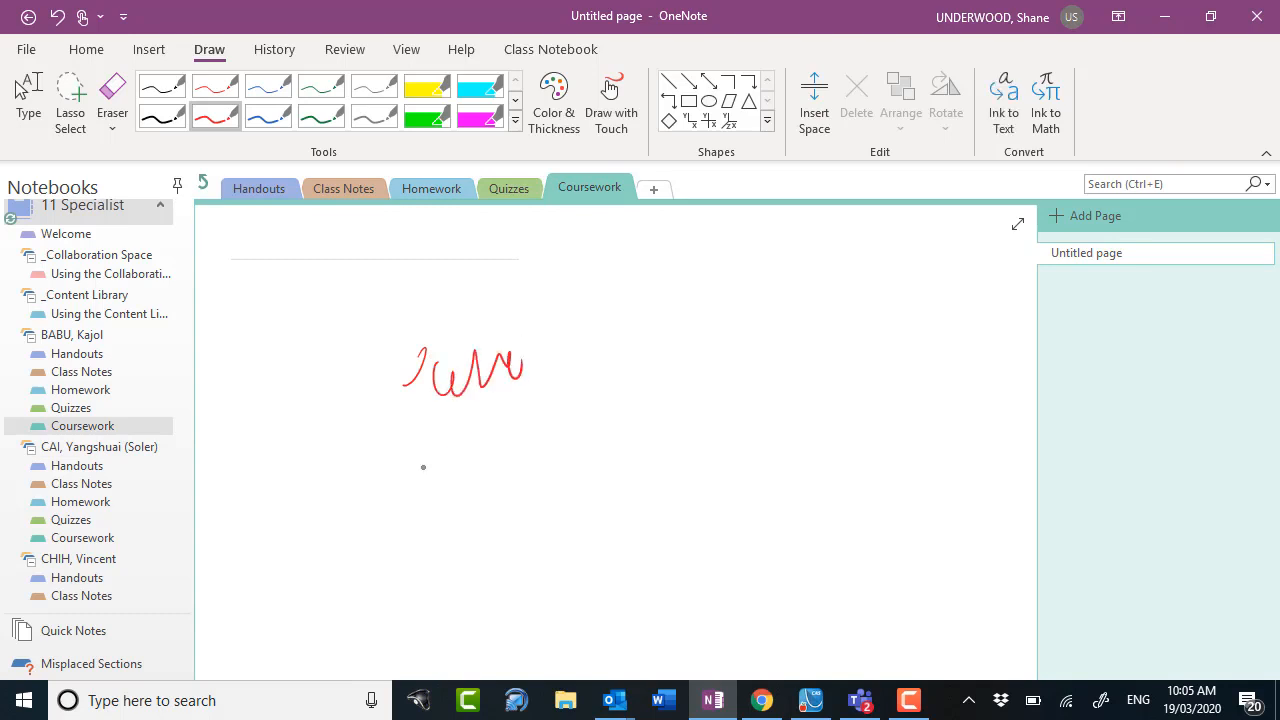
left_click_drag(400, 497, 628, 352)
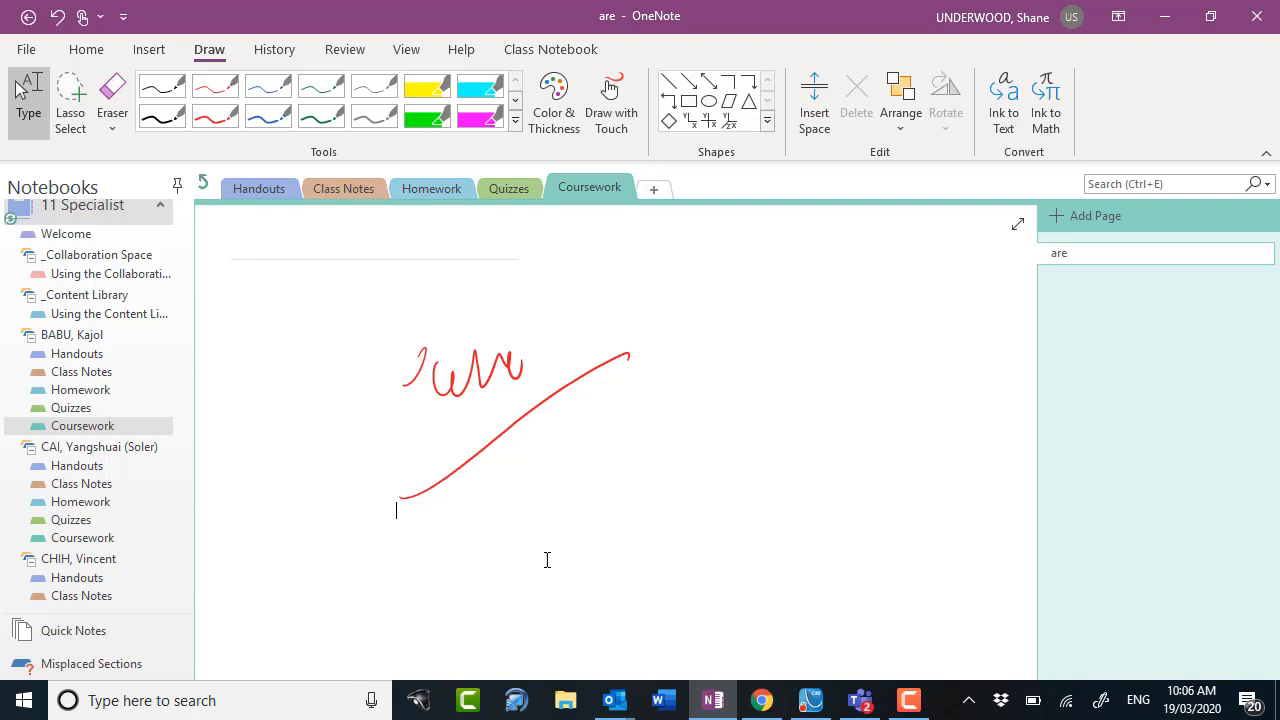
- Switch to Chrome and review the class notebook setup's final page, including its notebook links and add-in information
left_click(763, 690)
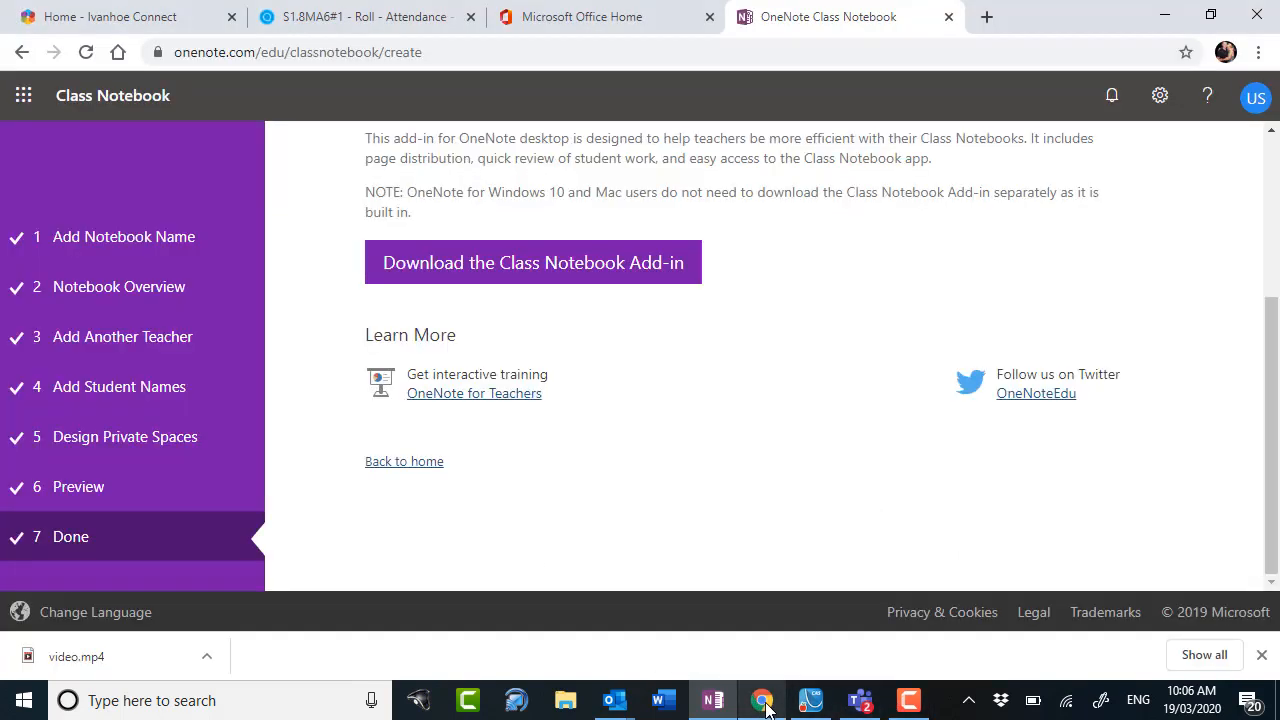
scroll(725, 486, "up", 3)
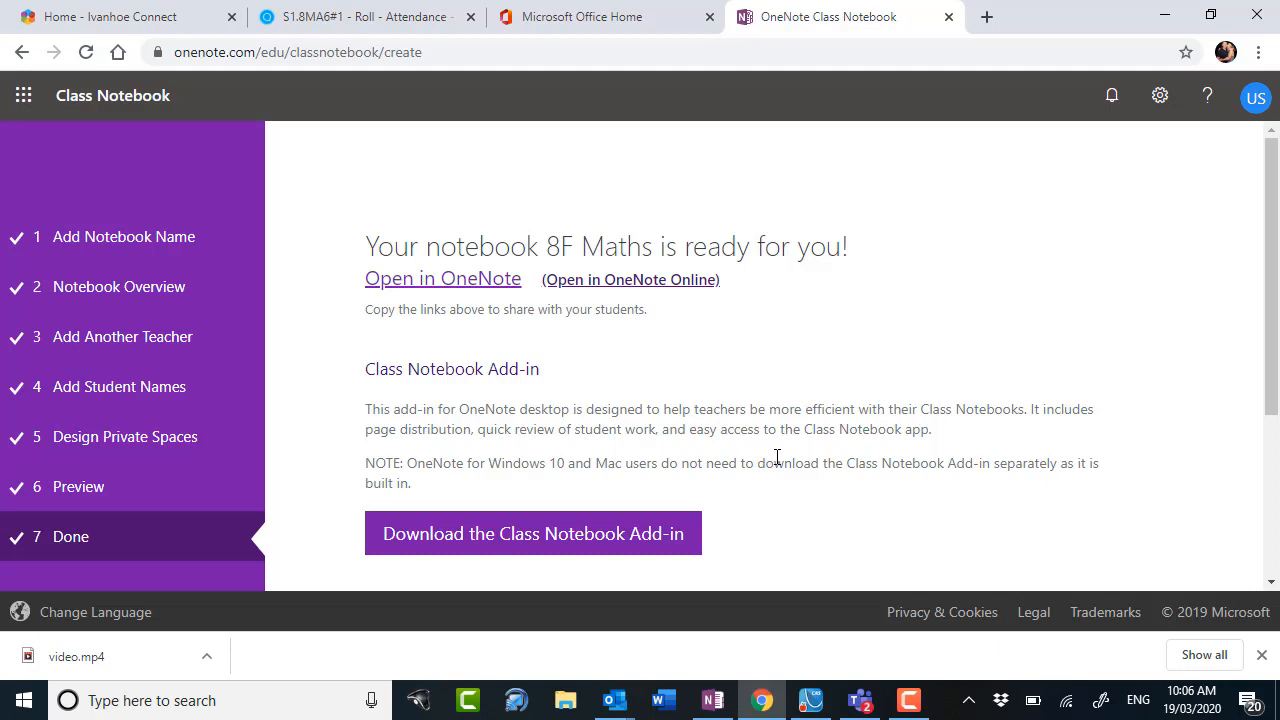
scroll(777, 424, "down", 3)
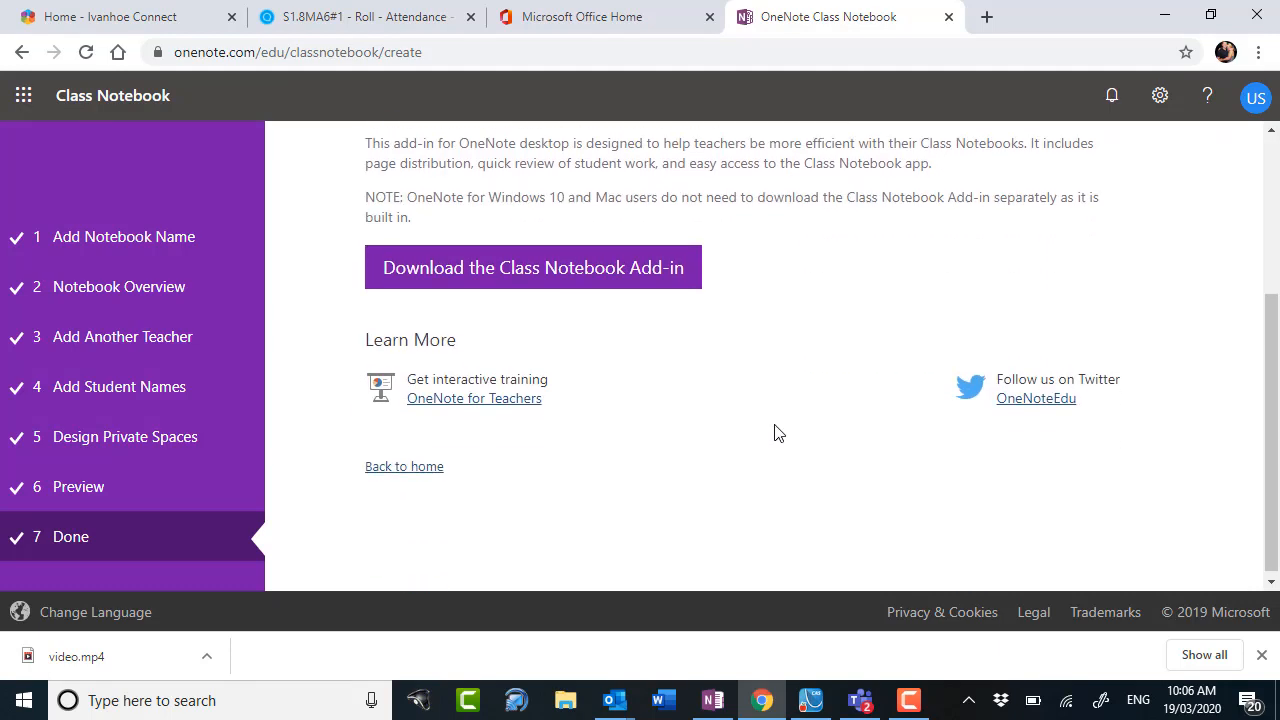
scroll(769, 433, "up", 3)
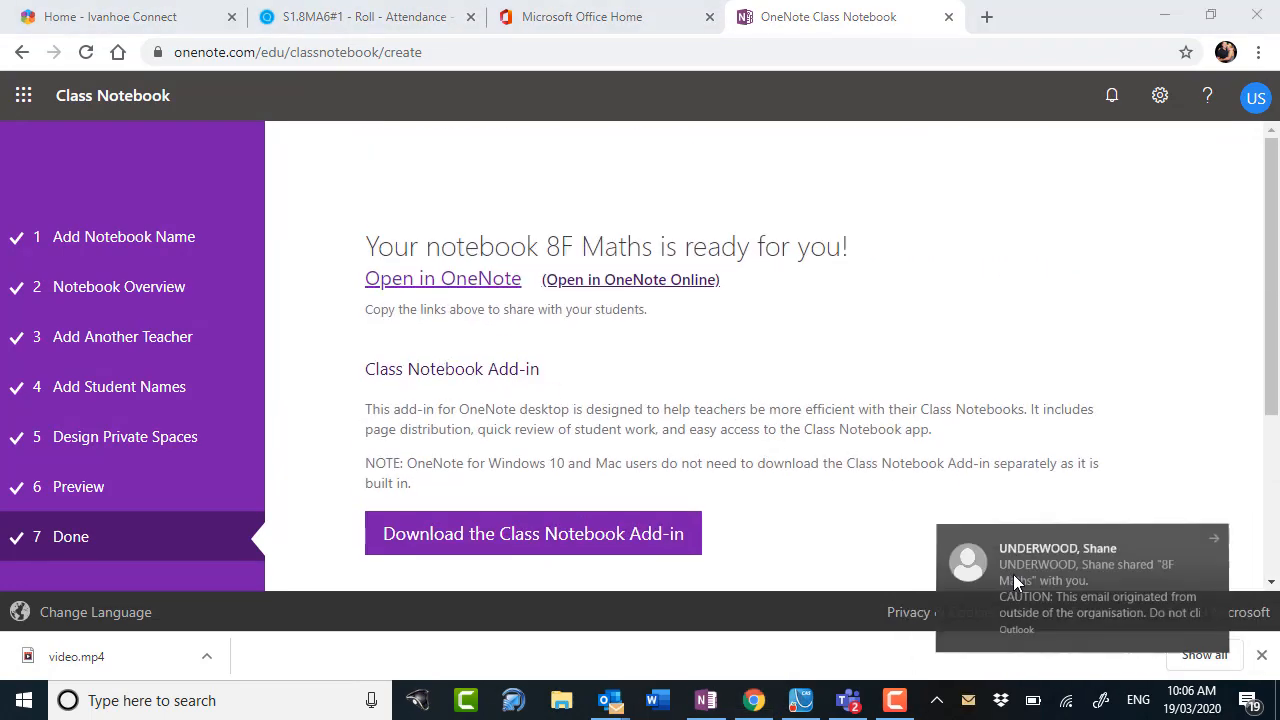
- Open the new Outlook e-mail that shares 8F Maths and open the shared notebook from it in the browser
left_click(1013, 574)
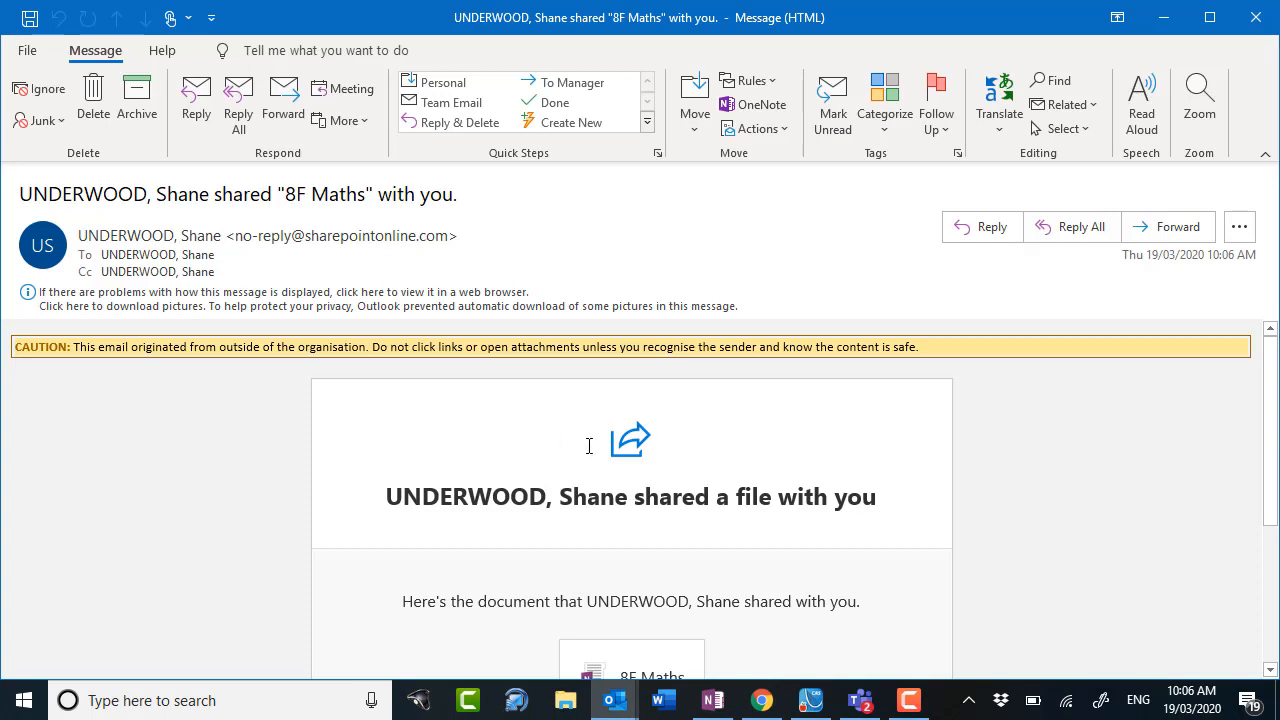
scroll(589, 446, "down", 3)
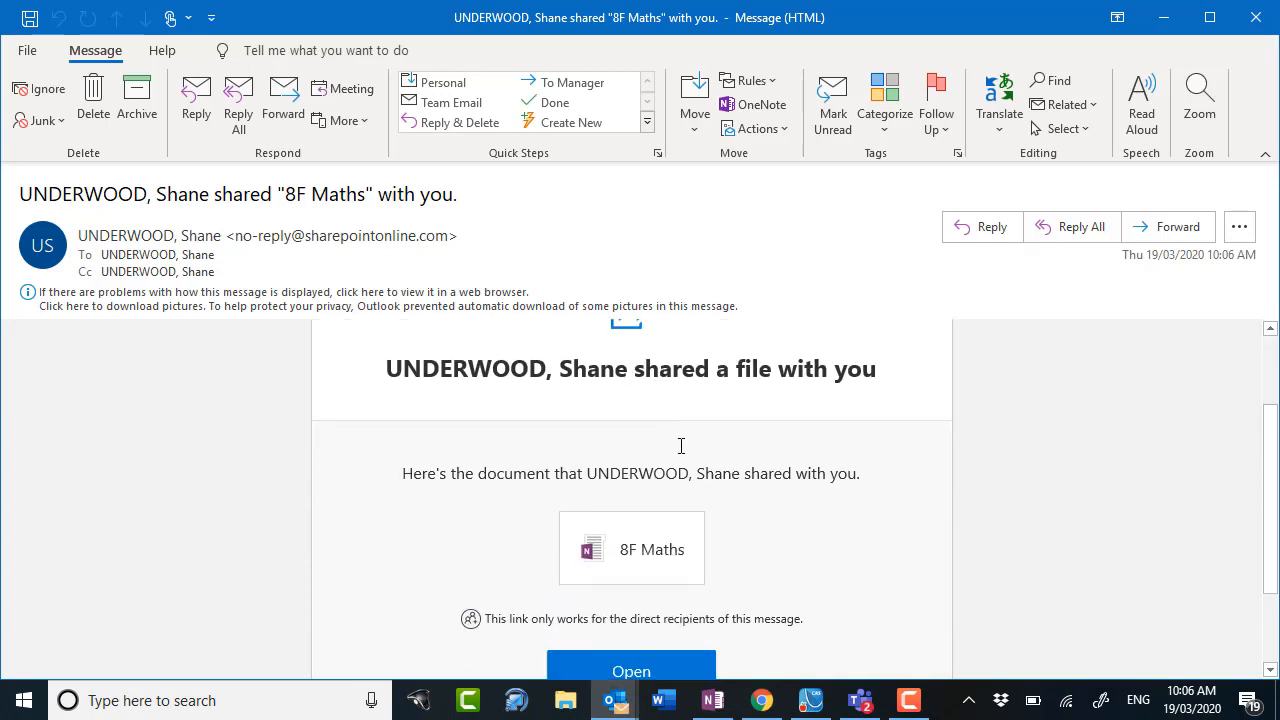
scroll(684, 445, "down", 2)
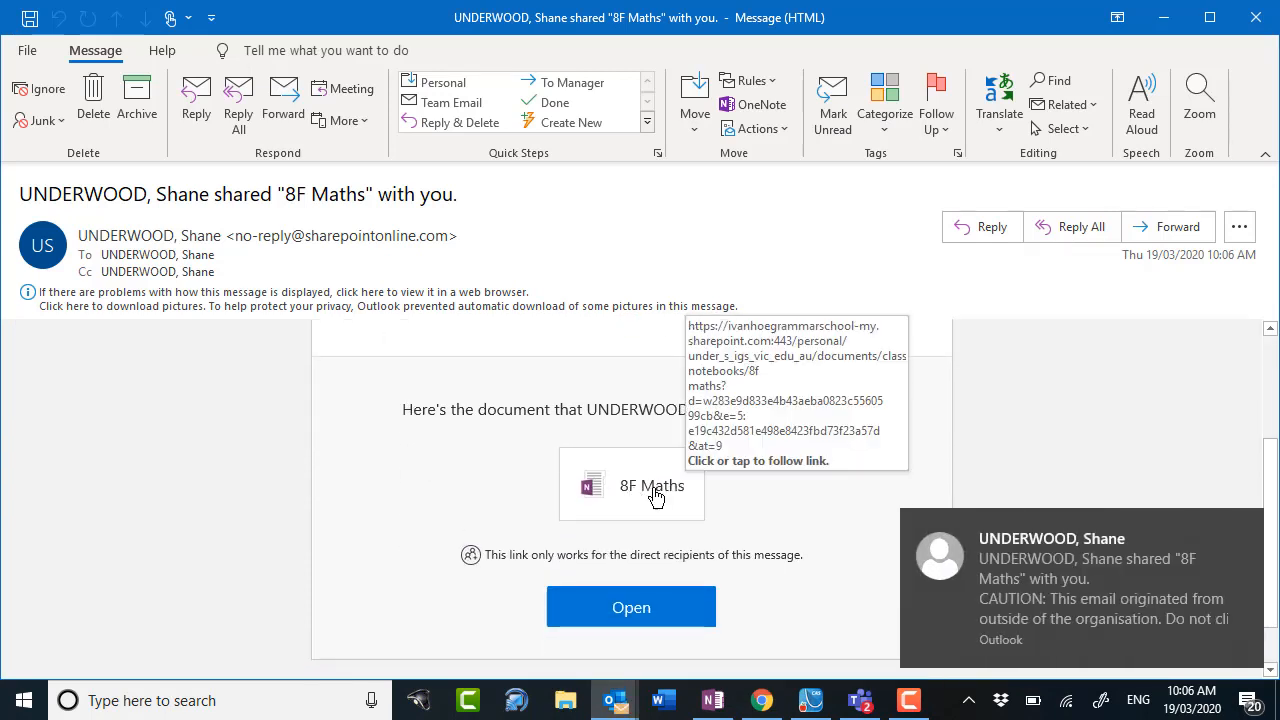
left_click(617, 610)
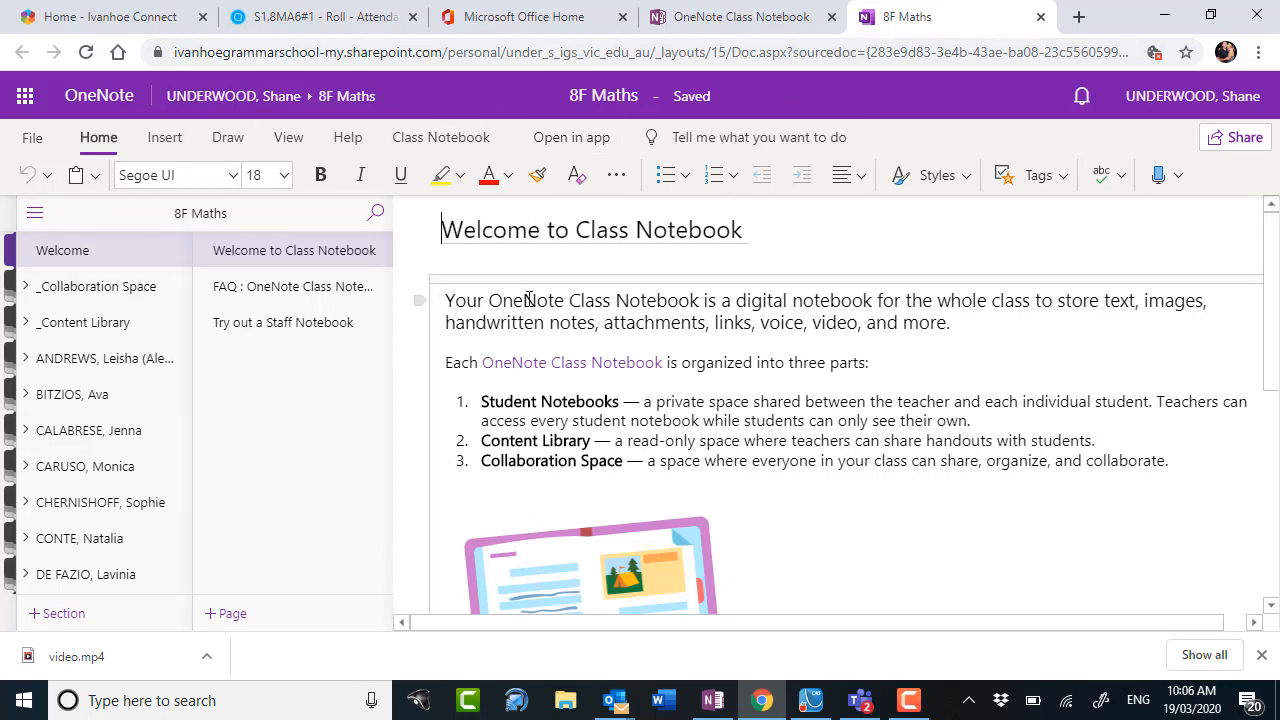
- Open the 8F Maths notebook in the OneNote 2016 desktop app and accept the security notice
left_click(572, 140)
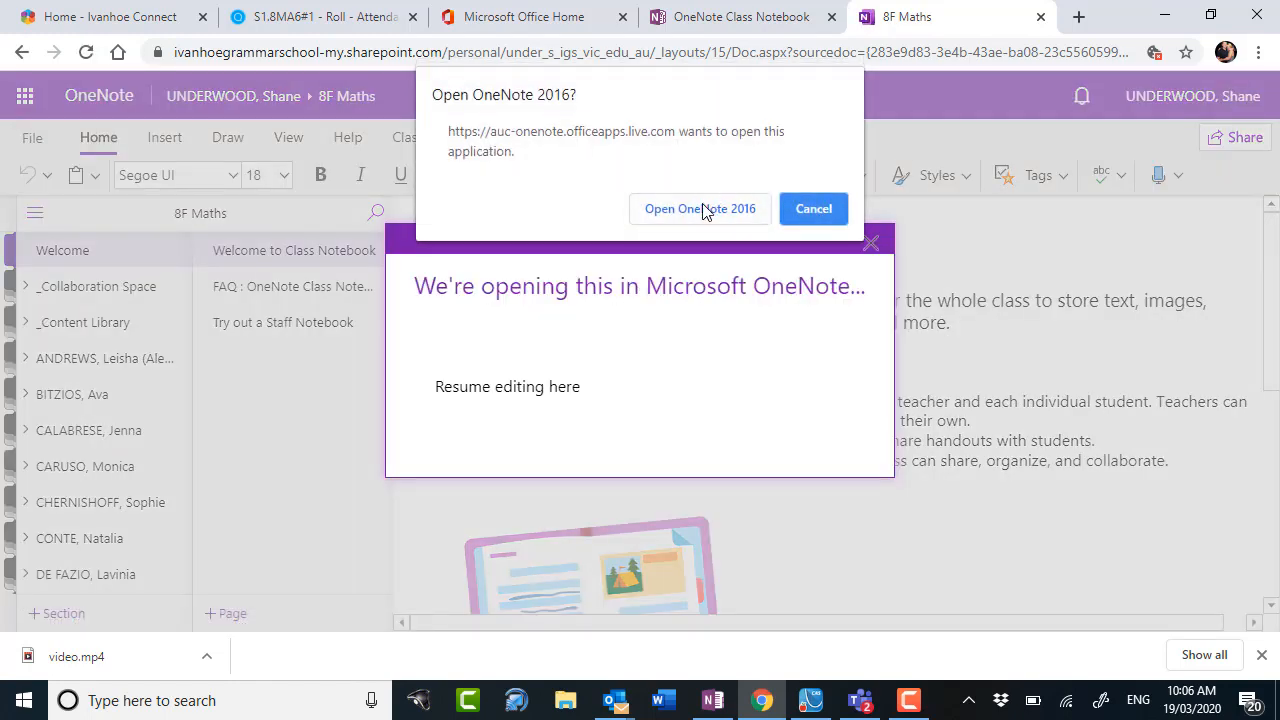
left_click(700, 209)
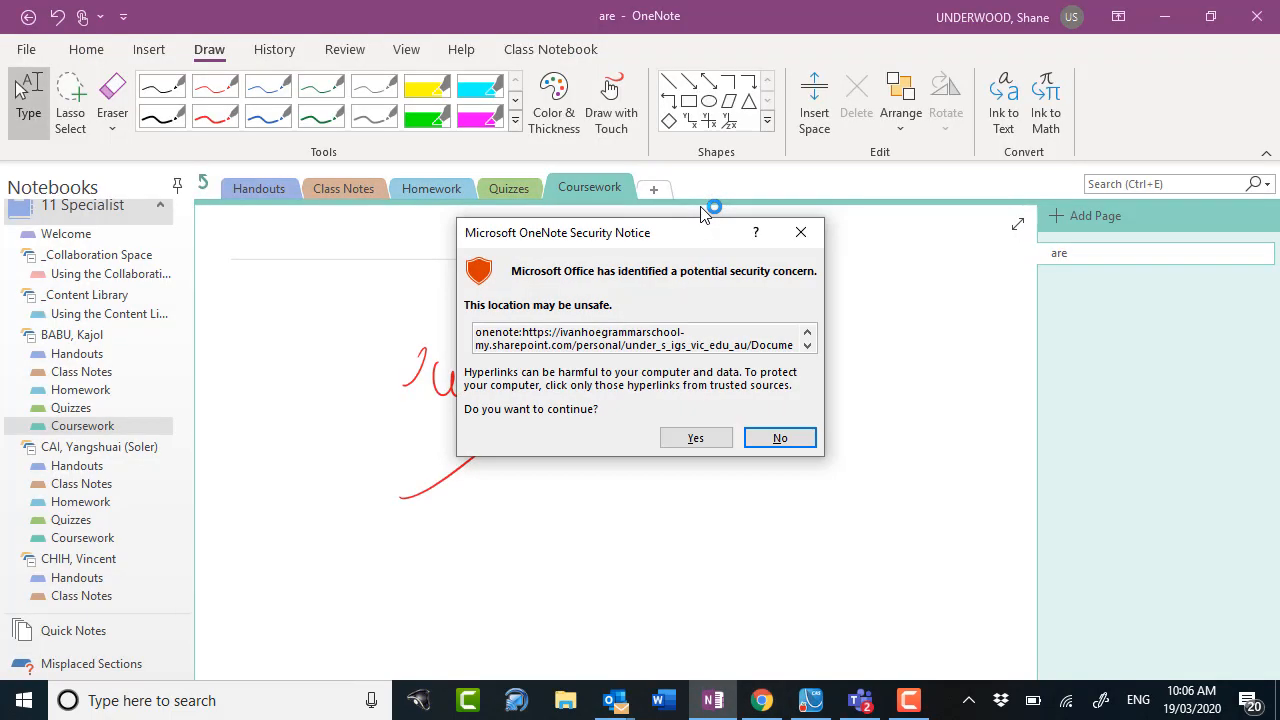
left_click(692, 440)
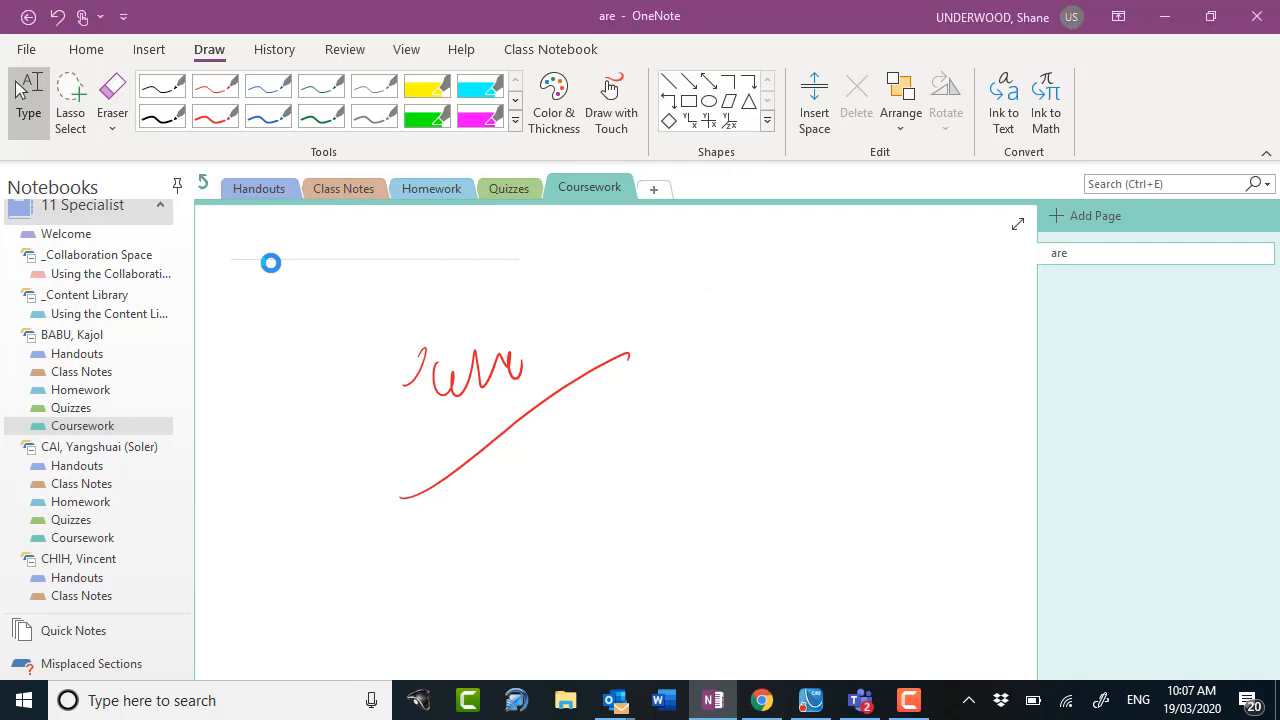
- Collapse the 11 Specialist notebook and expand the 8F Maths notebook in the notebook list
scroll(170, 353, "down", 4)
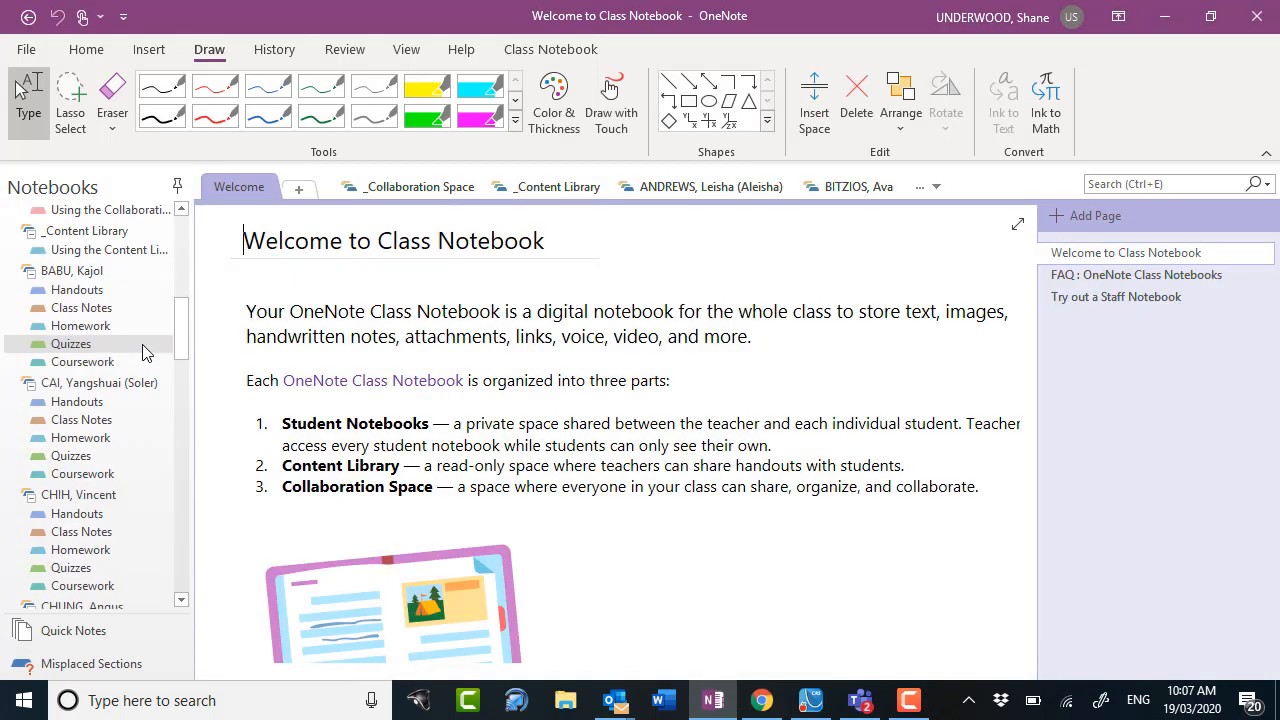
scroll(172, 330, "up", 3)
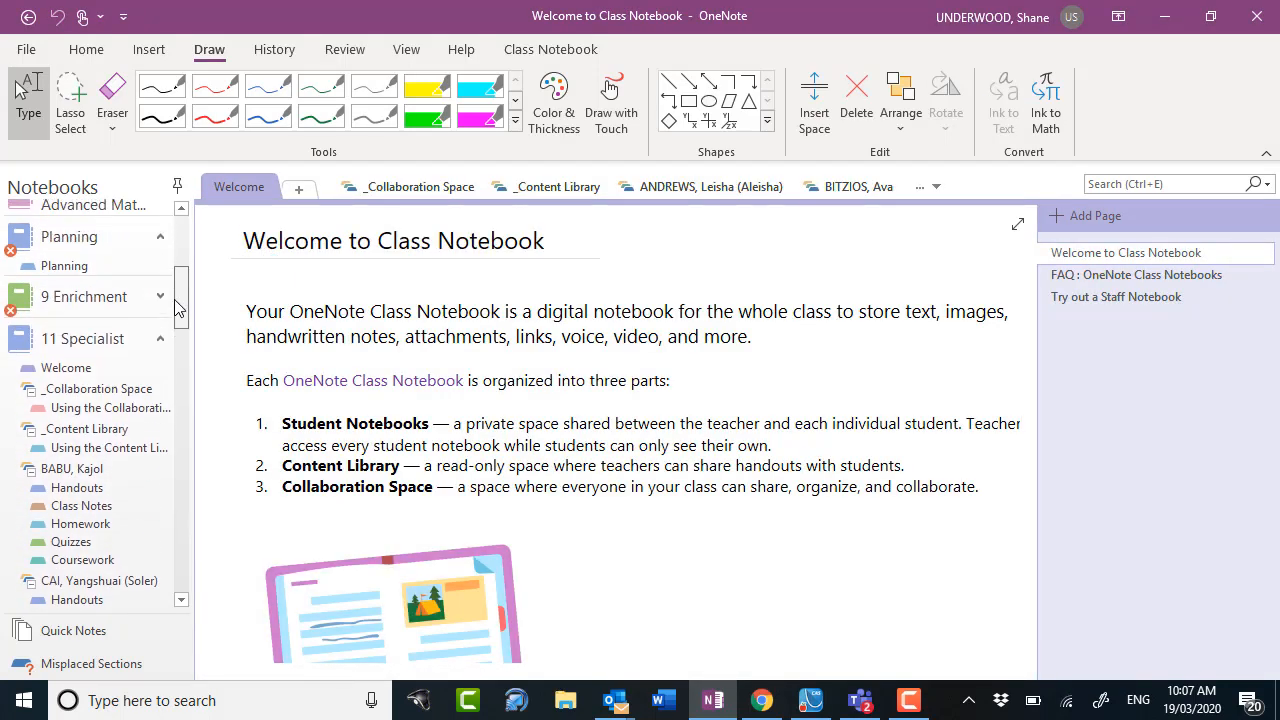
left_click(160, 301)
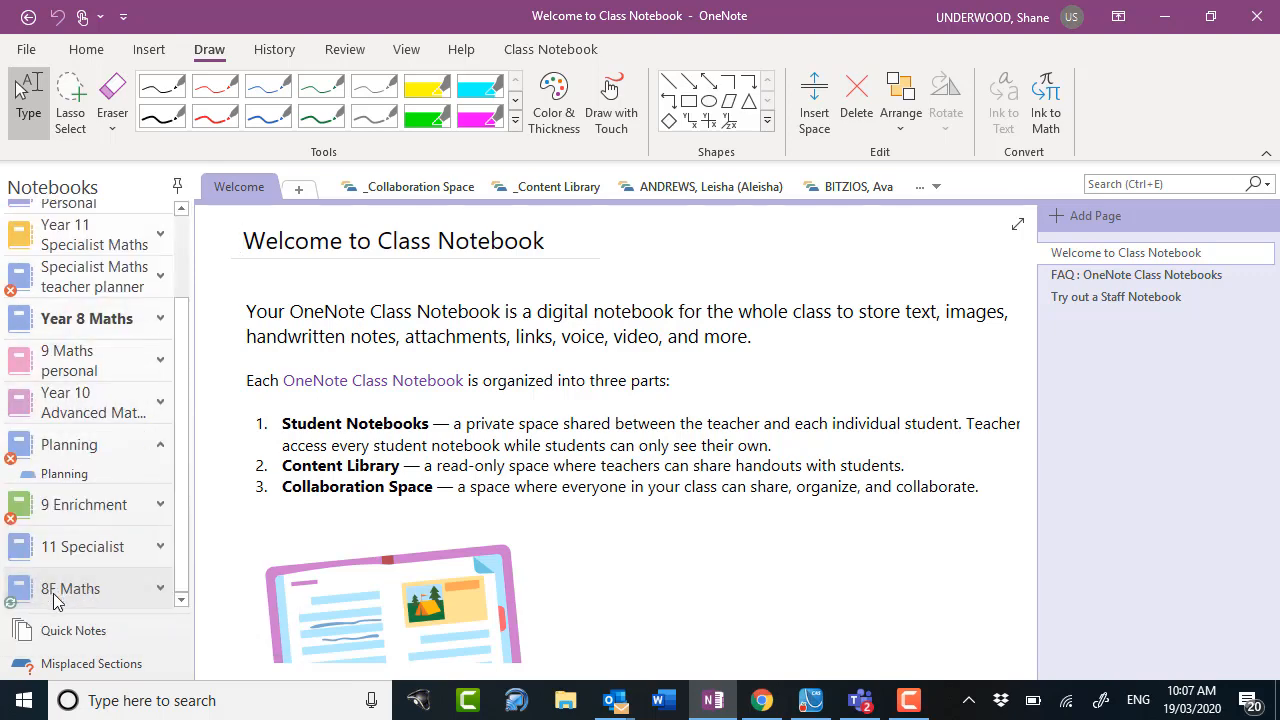
left_click(161, 589)
scroll(157, 570, "down", 5)
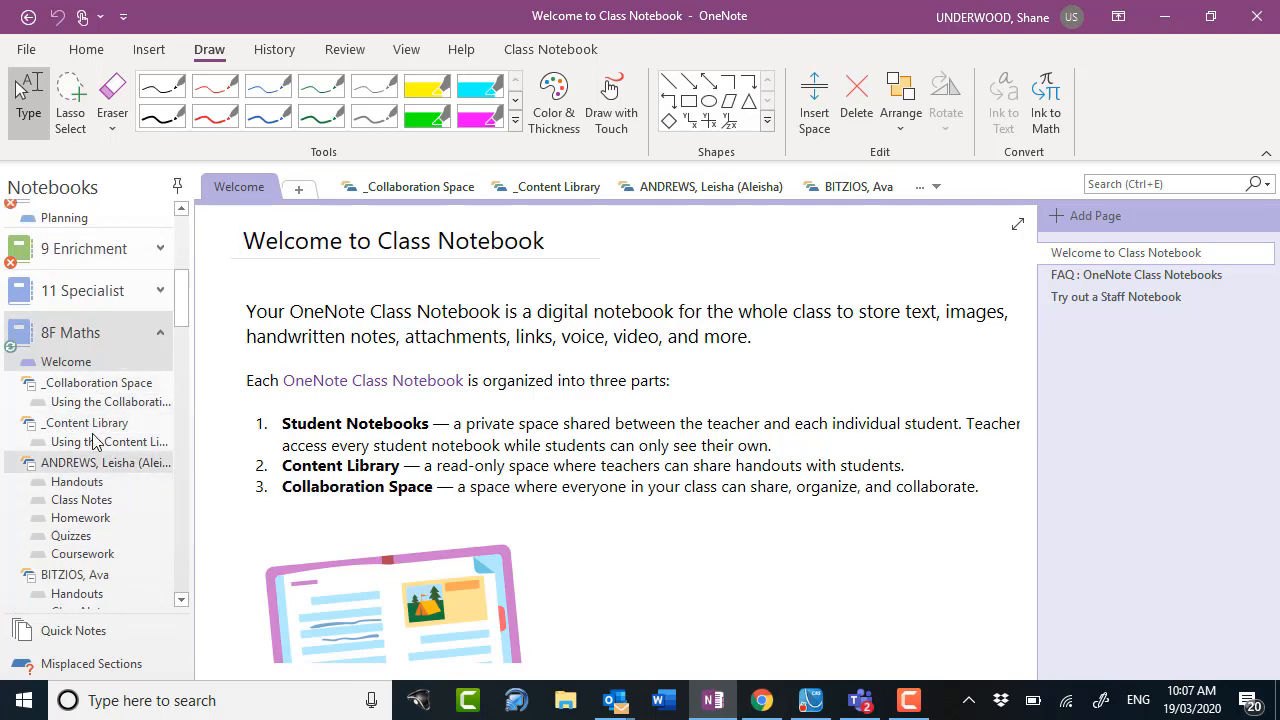
- View the first student's Coursework section in the 8F Maths notebook and collapse that notebook again
left_click(95, 556)
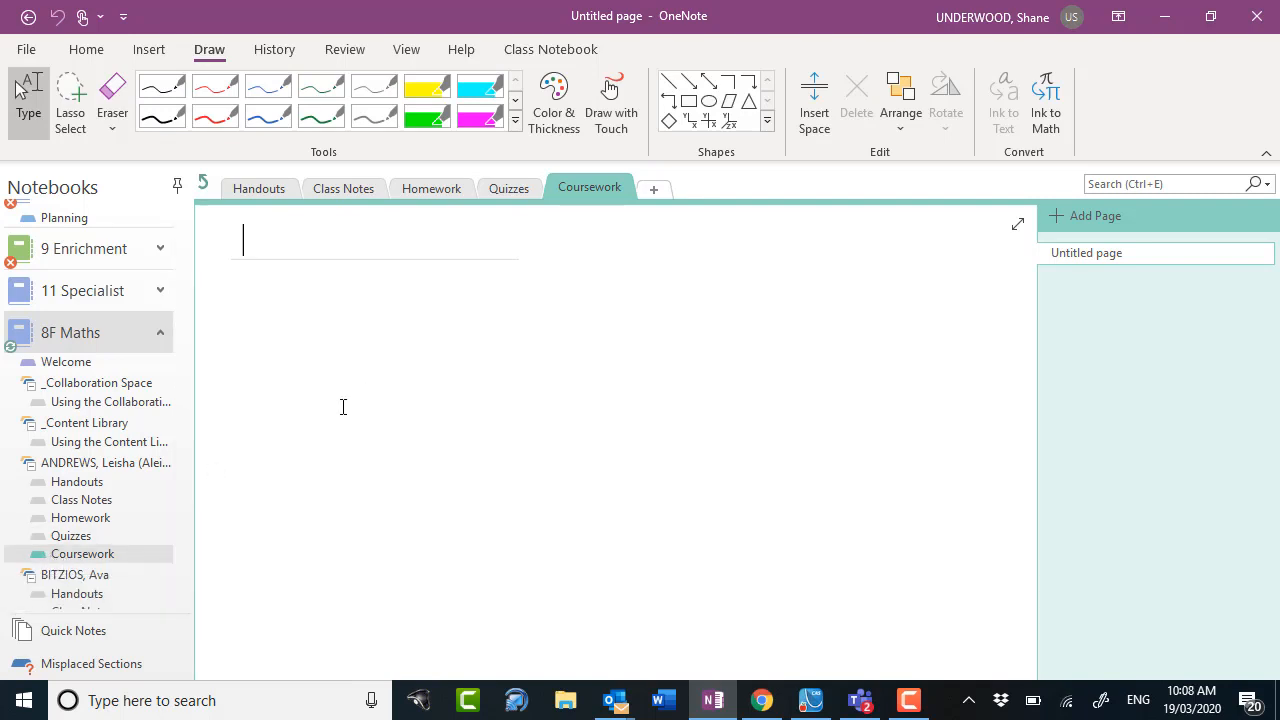
scroll(150, 475, "down", 1)
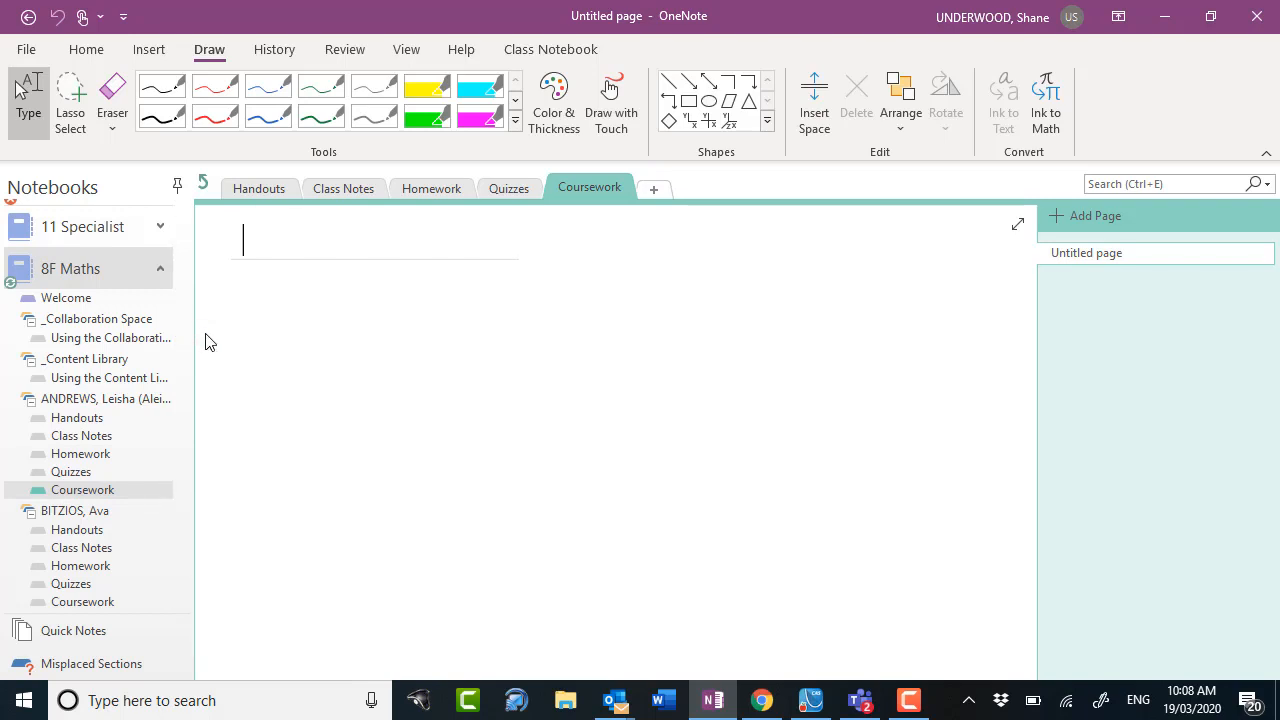
mouse_move(180, 329)
left_mouse_down()
mouse_move(179, 349)
mouse_move(189, 310)
left_mouse_up()
left_click(160, 312)
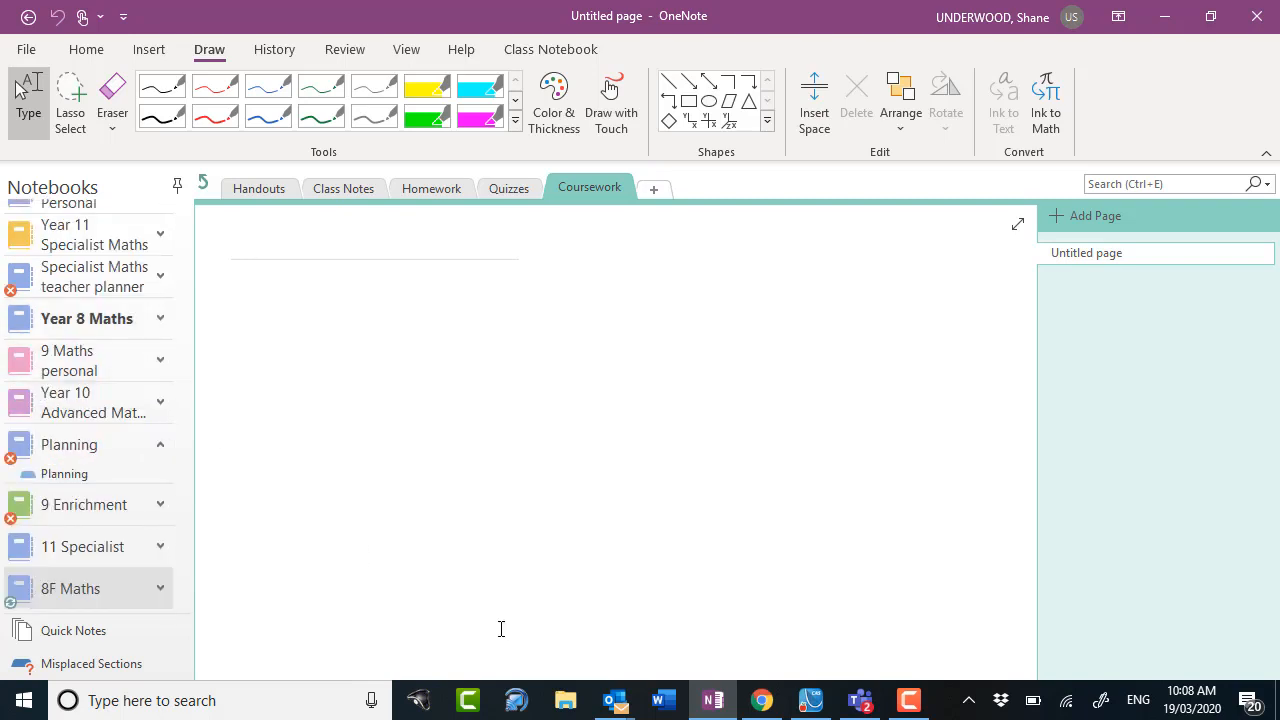
- Switch to Microsoft Teams and open the Class Notebook of the 8 MATHEMATICS (R8MA6) team
left_click(862, 700)
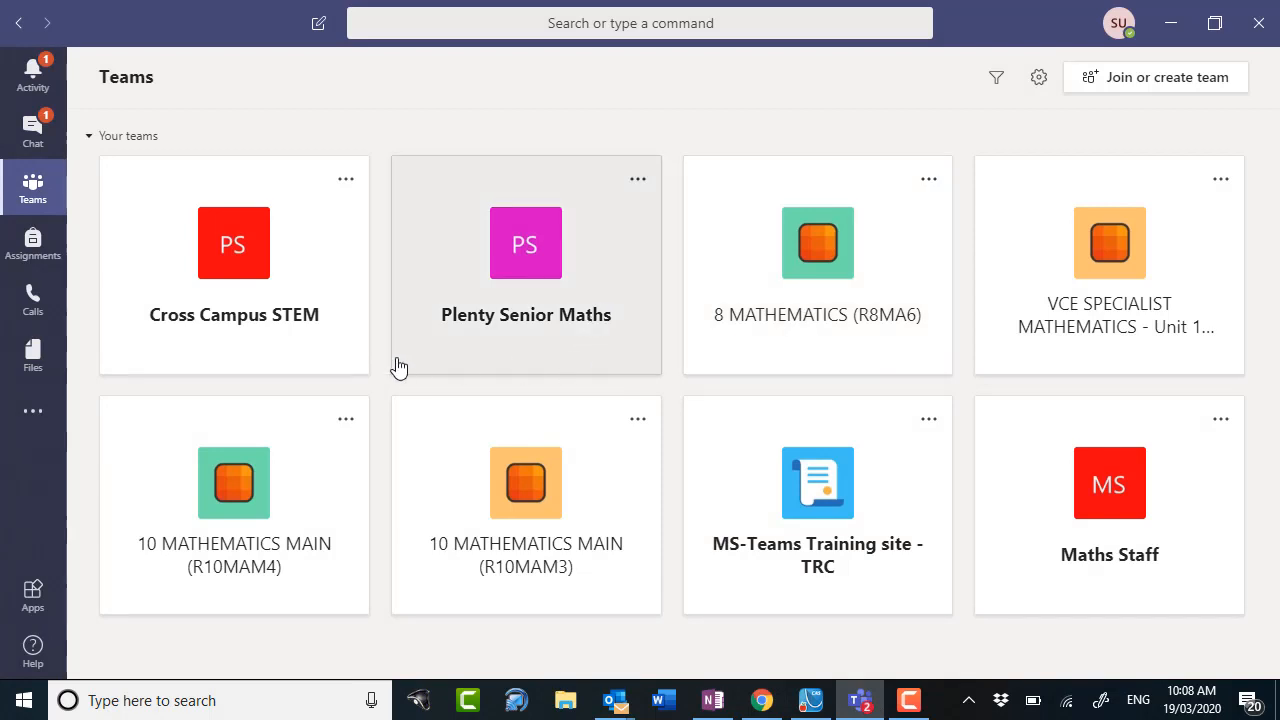
left_click(845, 297)
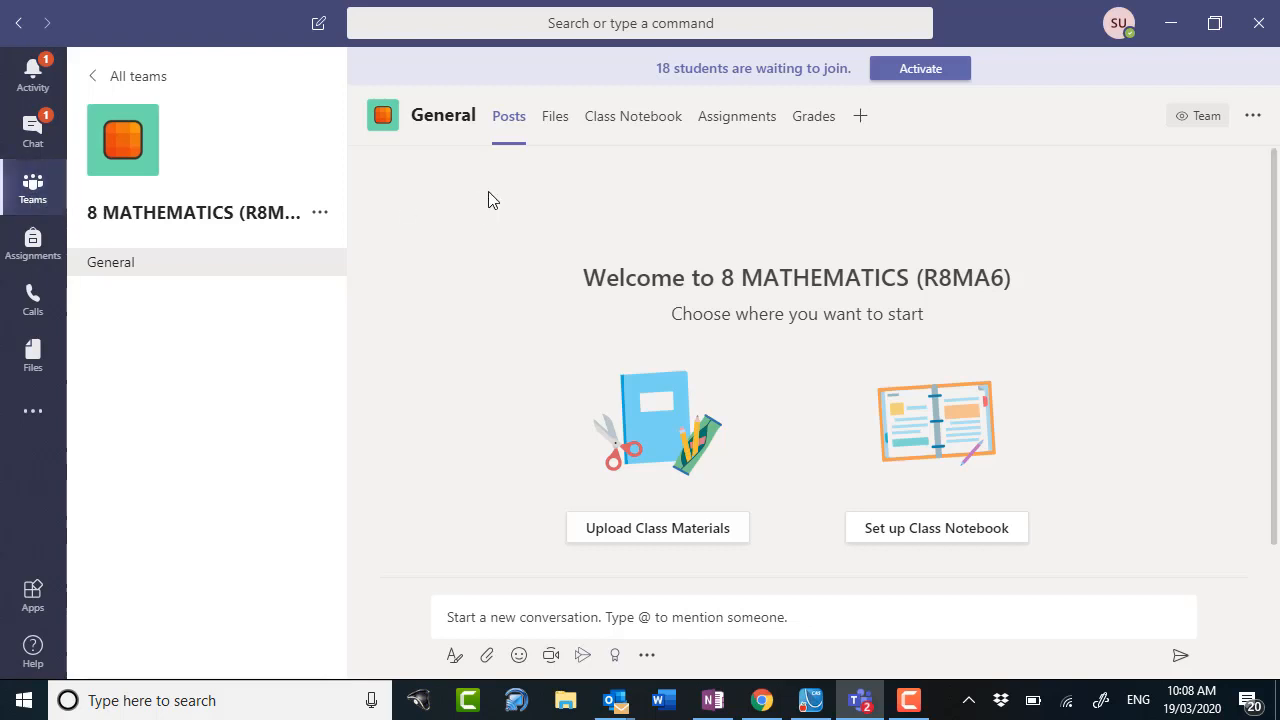
left_click(646, 123)
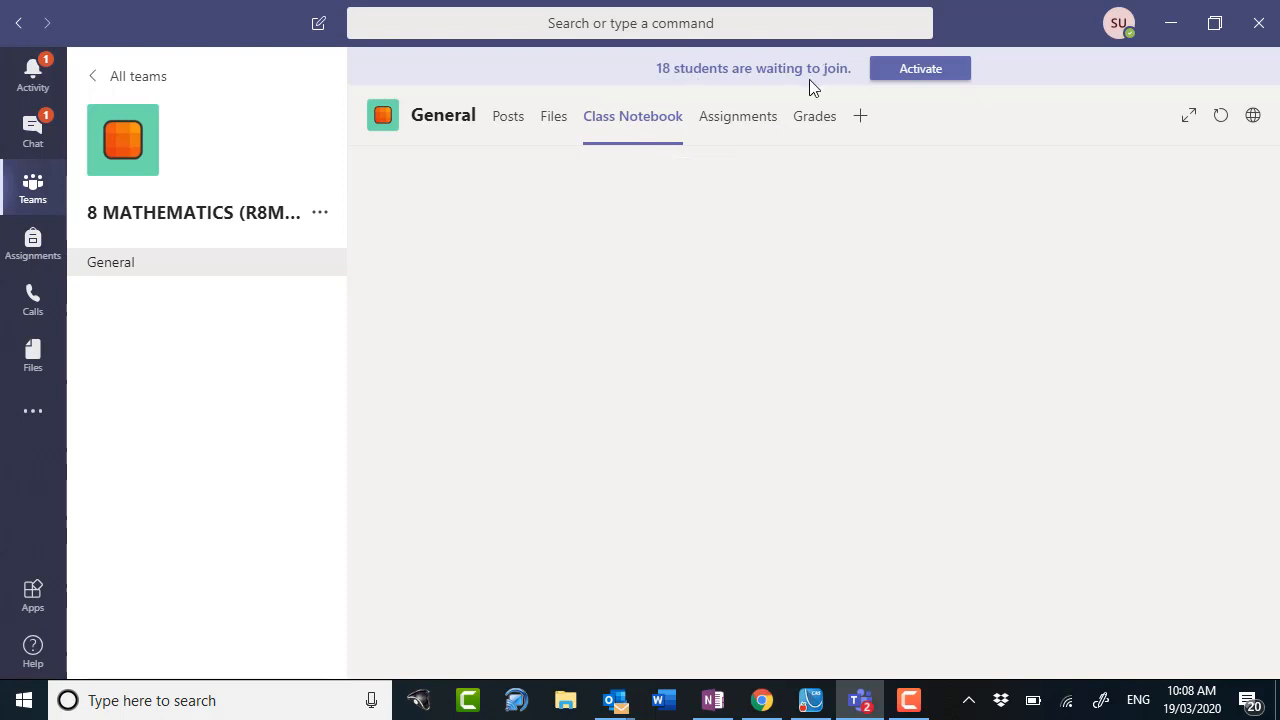
- Activate the 8 MATHEMATICS (R8MA6) team so that the waiting students get access
left_click(907, 80)
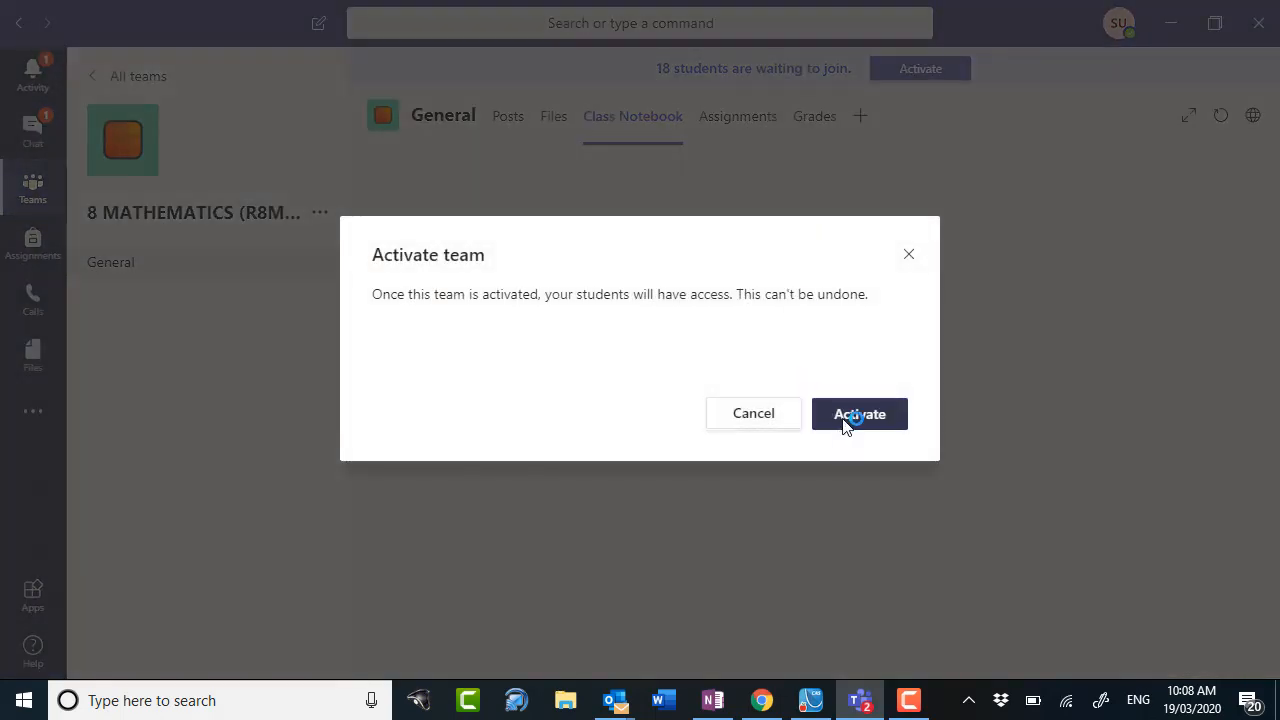
left_click(846, 422)
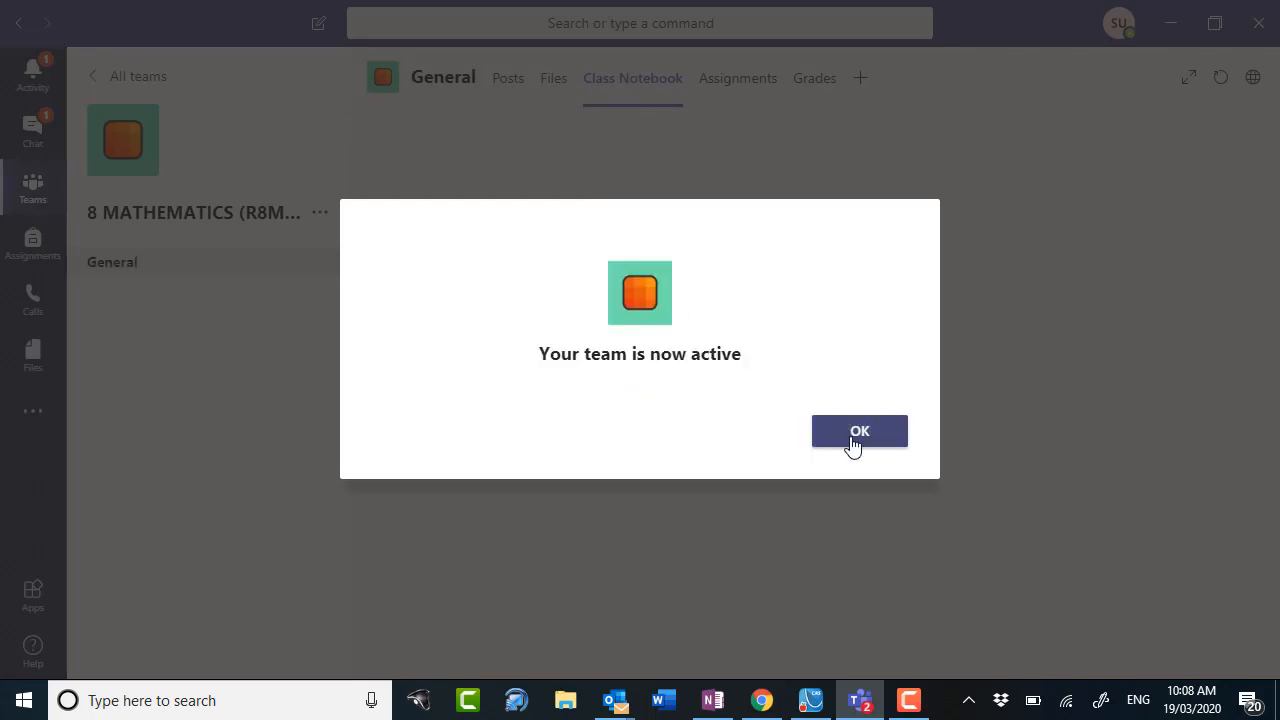
left_click(852, 436)
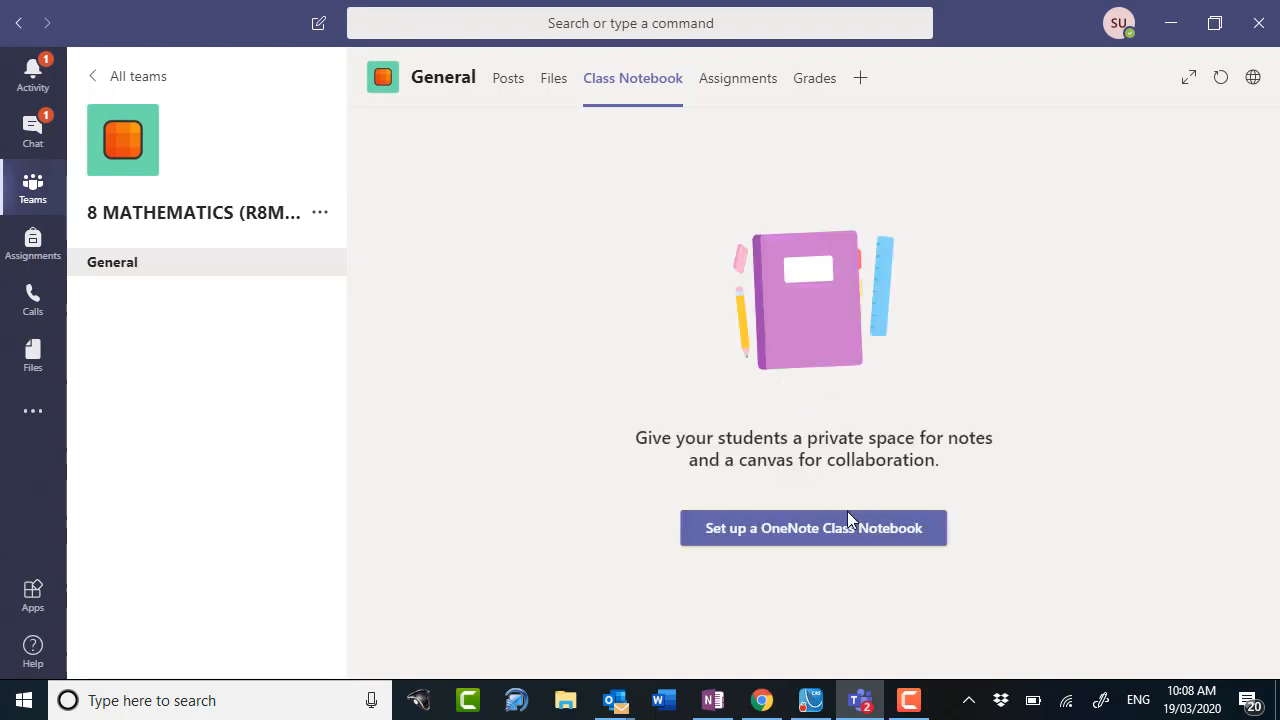
- Start setting up a blank OneNote class notebook for the team and proceed to the student section setup
left_click(772, 538)
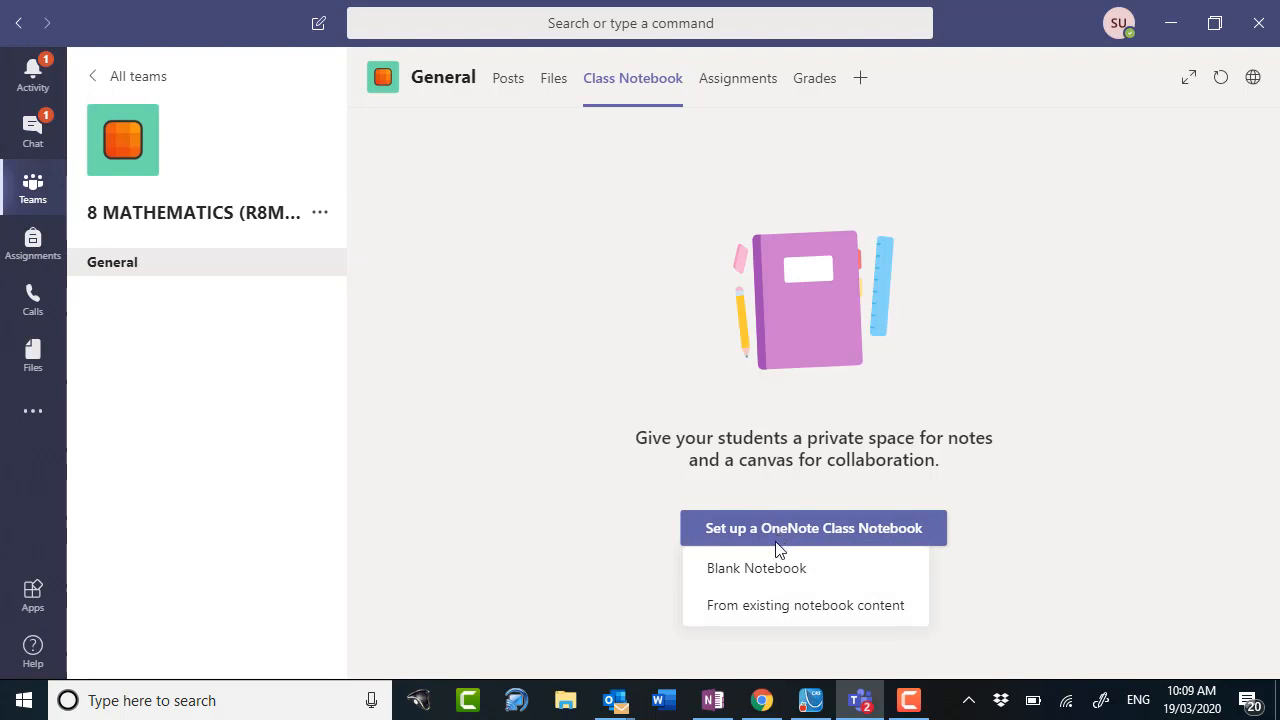
left_click(767, 570)
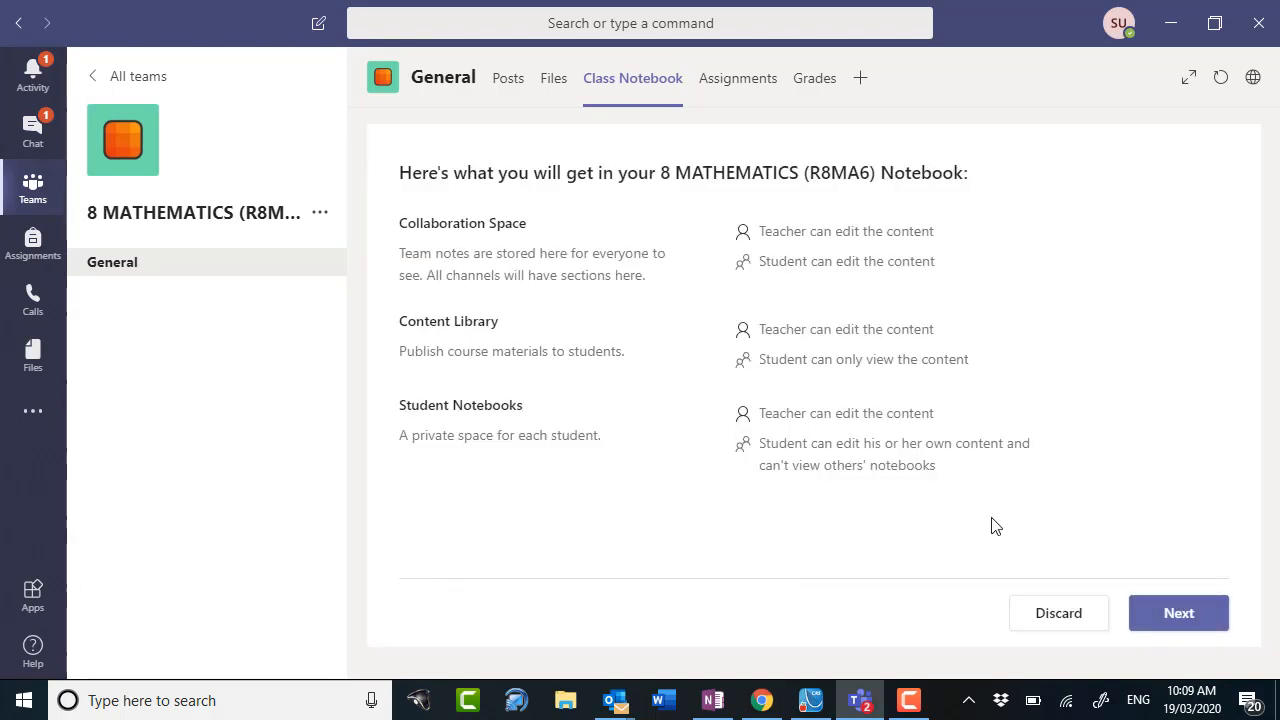
left_click(1196, 622)
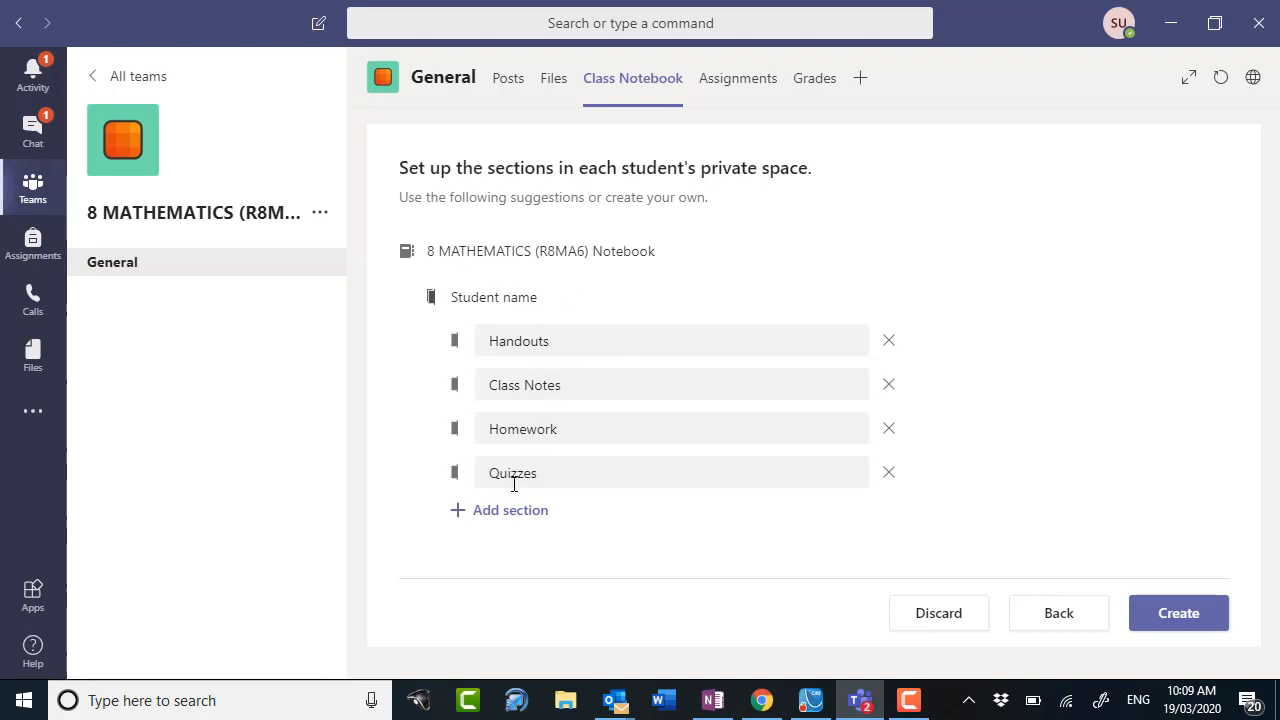
- Add a section named Coursework to each student's private space and create the team's class notebook
left_click(503, 514)
type("C")
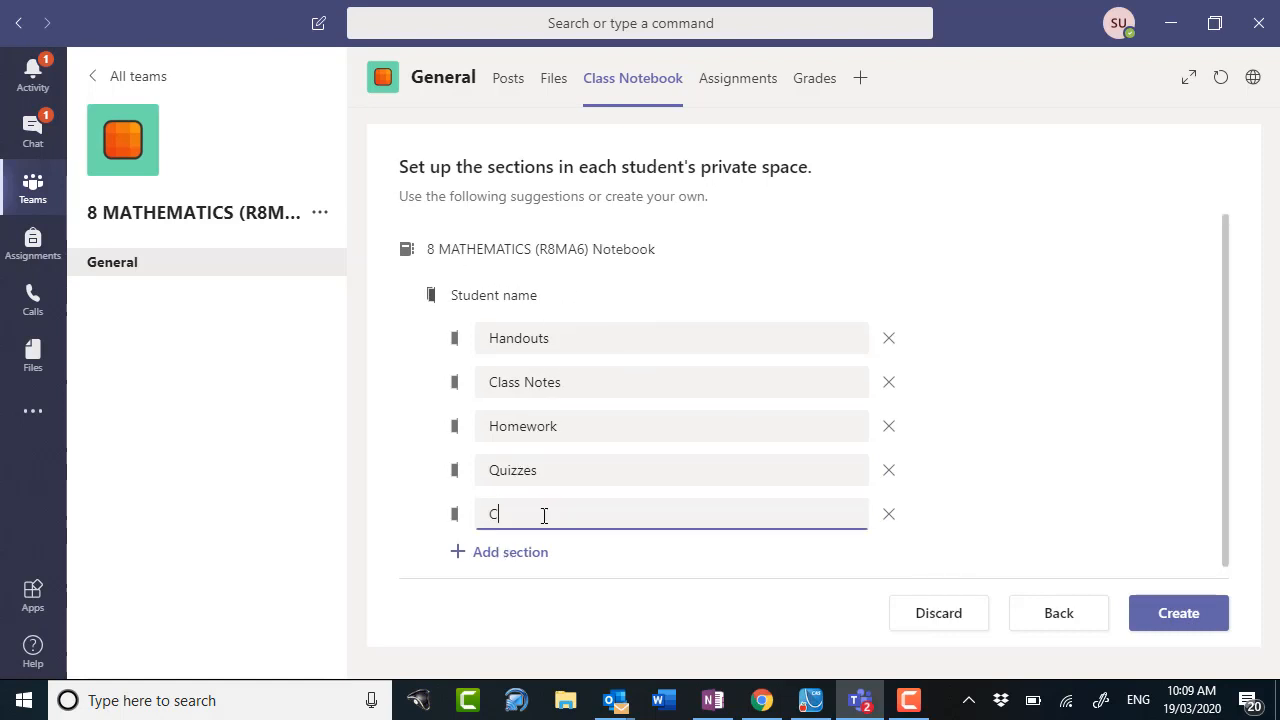
type("oursework")
left_click(1167, 614)
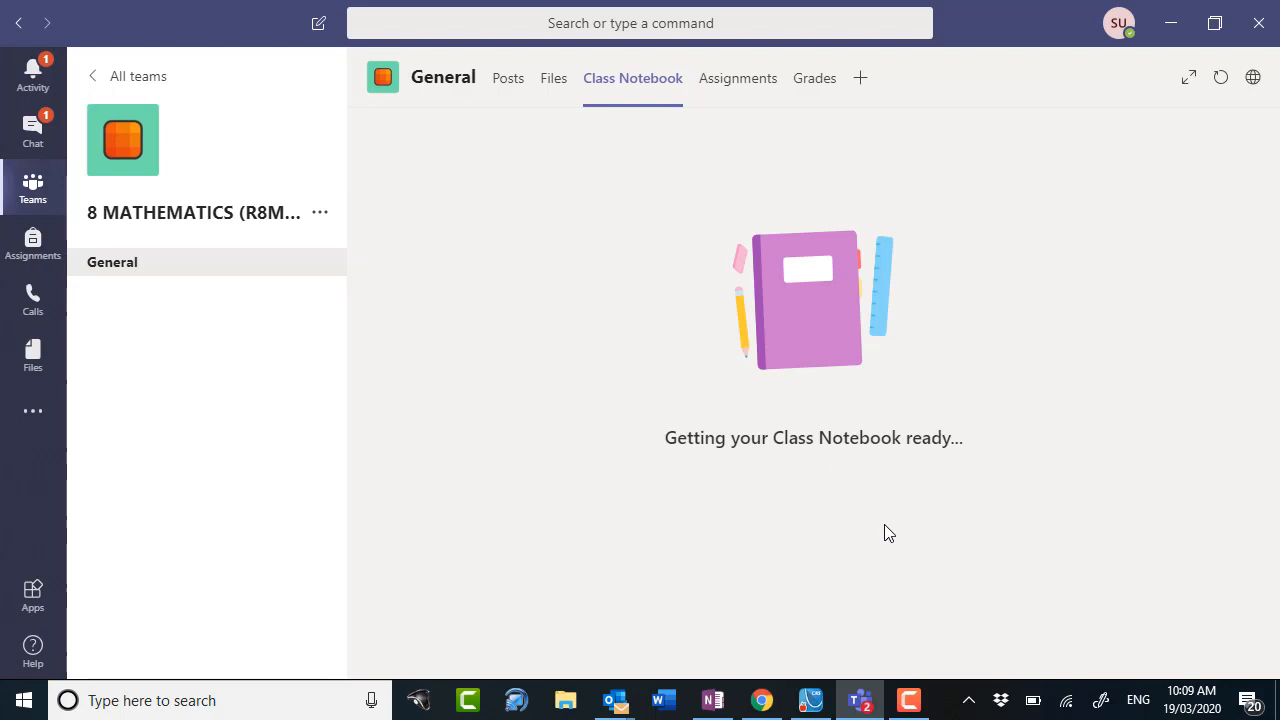
left_click(908, 700)
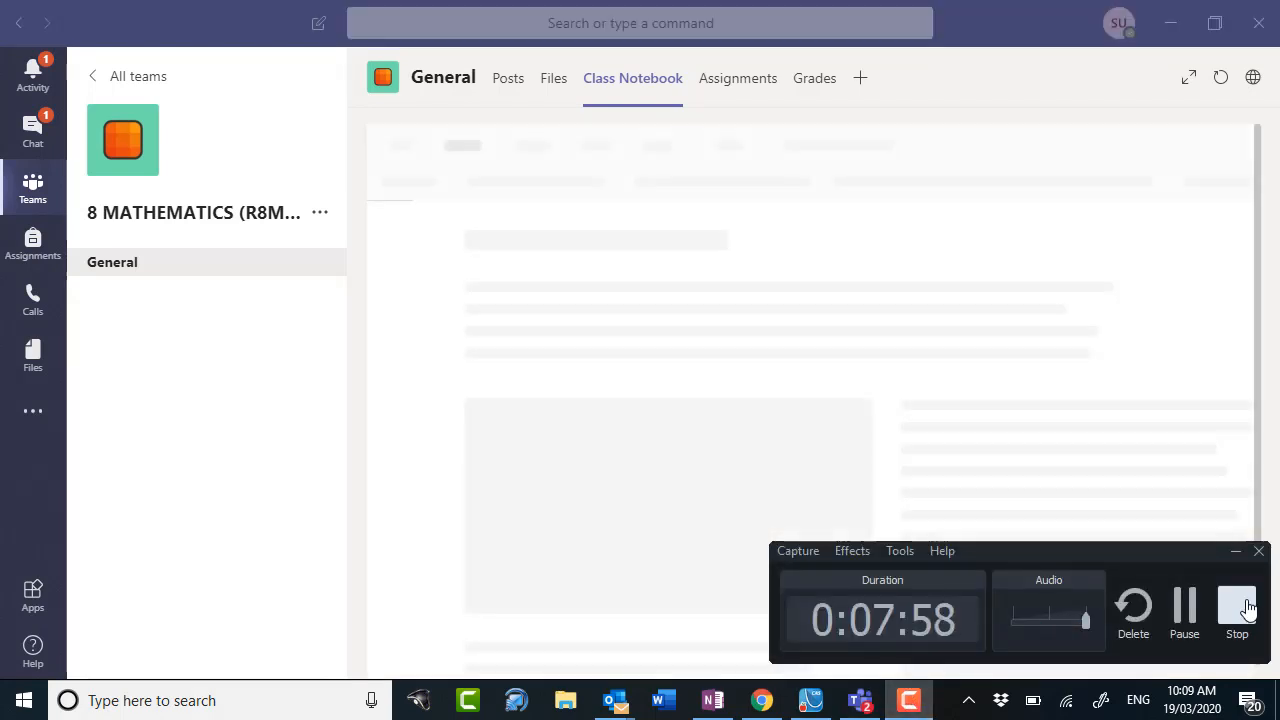